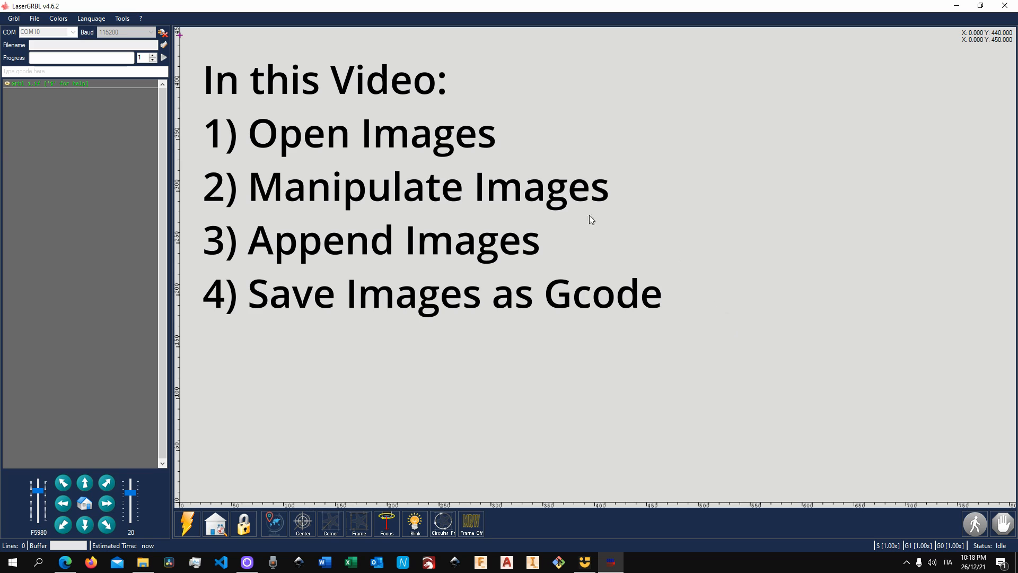
Open the image Sweety Home.png from the Icons folder for raster import.
{"action": "left_click", "coordinate": [35, 18]}
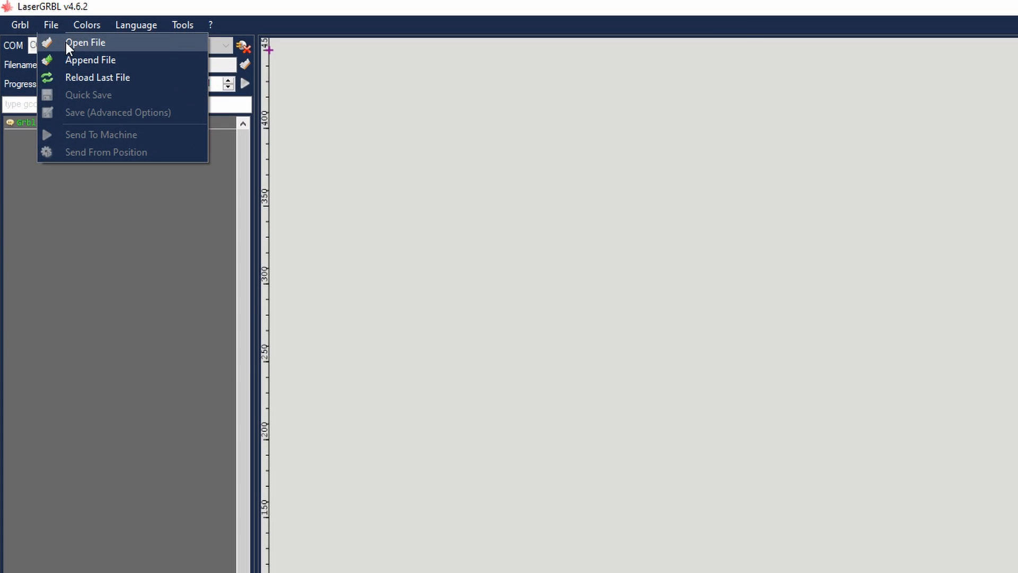
{"action": "left_click", "coordinate": [66, 42]}
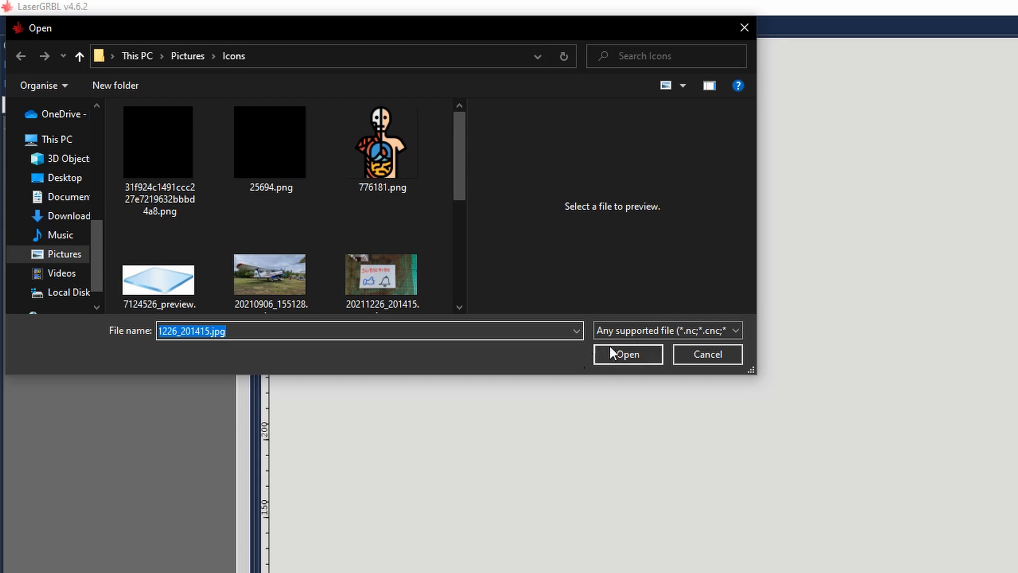
{"action": "left_click", "coordinate": [727, 328]}
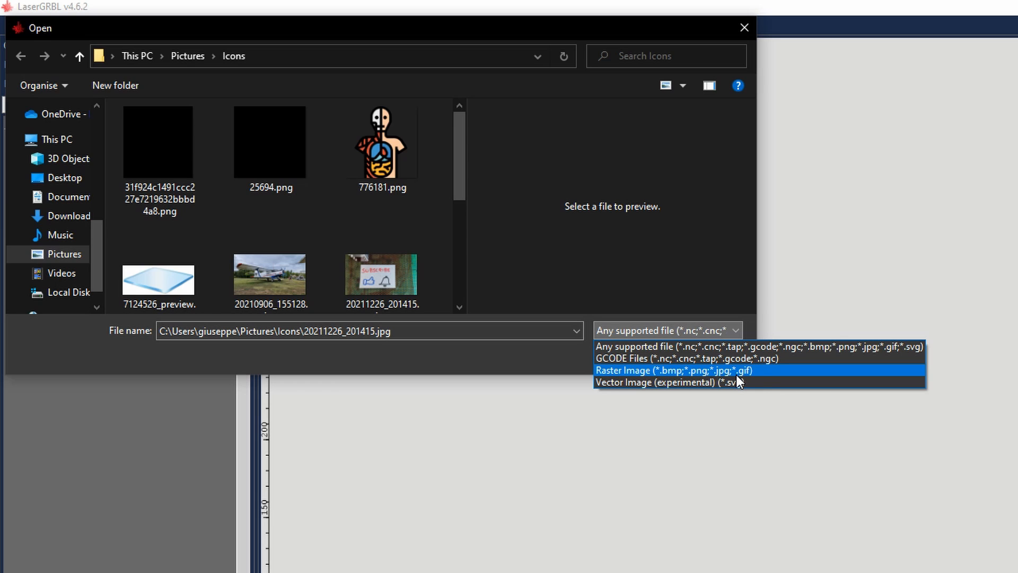
{"action": "left_click", "coordinate": [476, 345]}
{"action": "scroll", "coordinate": [396, 192], "scroll_direction": "down", "scroll_amount": 3}
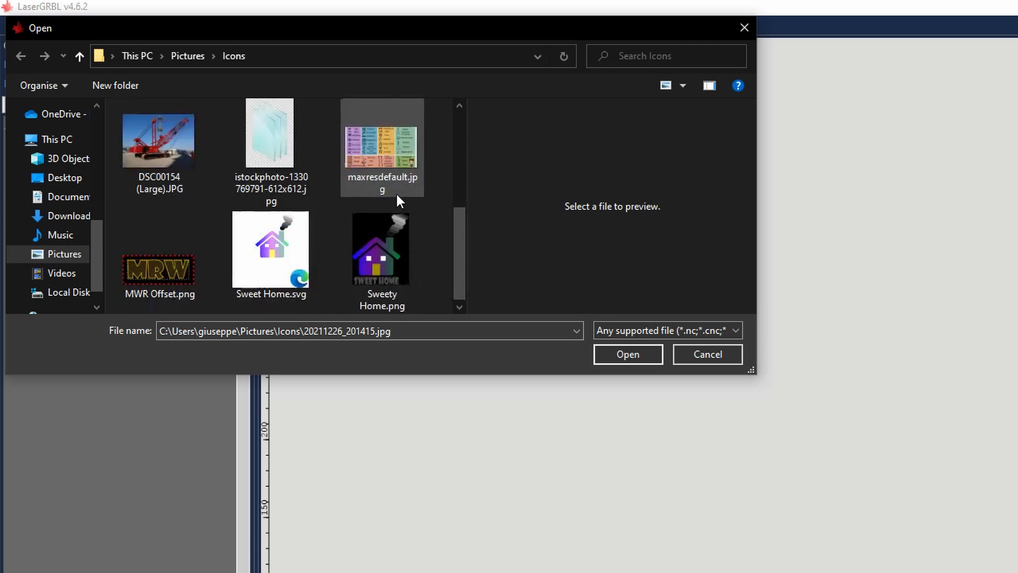
{"action": "left_click", "coordinate": [389, 257]}
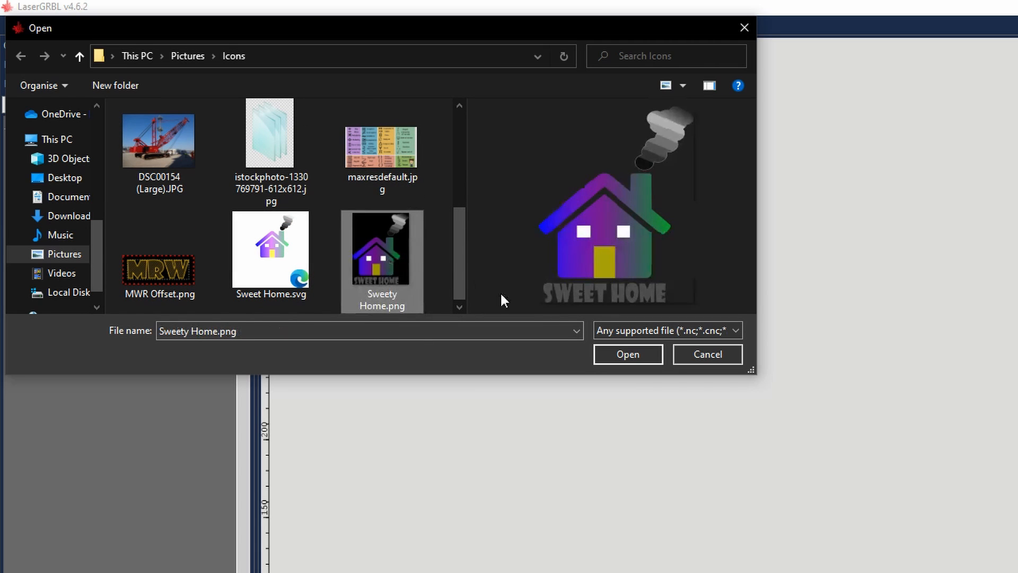
{"action": "left_click", "coordinate": [622, 353]}
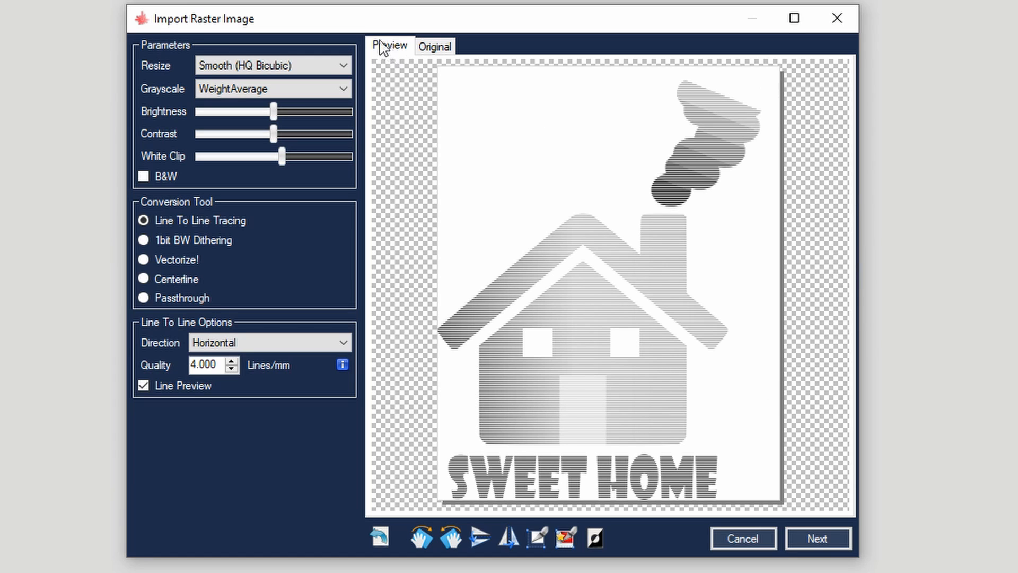
Compare the original colour image of the house with its engraving preview.
{"action": "left_click", "coordinate": [445, 48]}
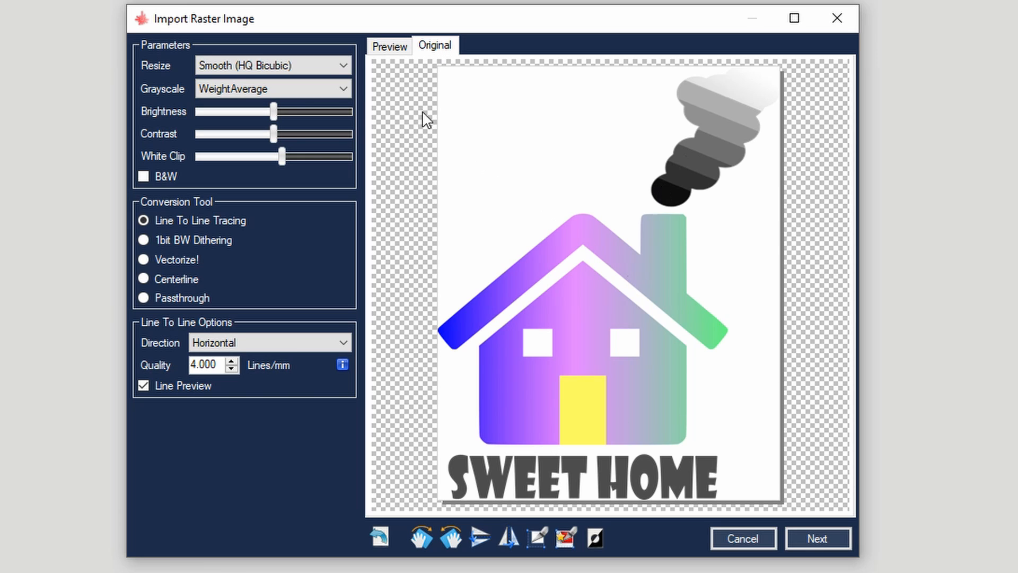
{"action": "left_click", "coordinate": [395, 47]}
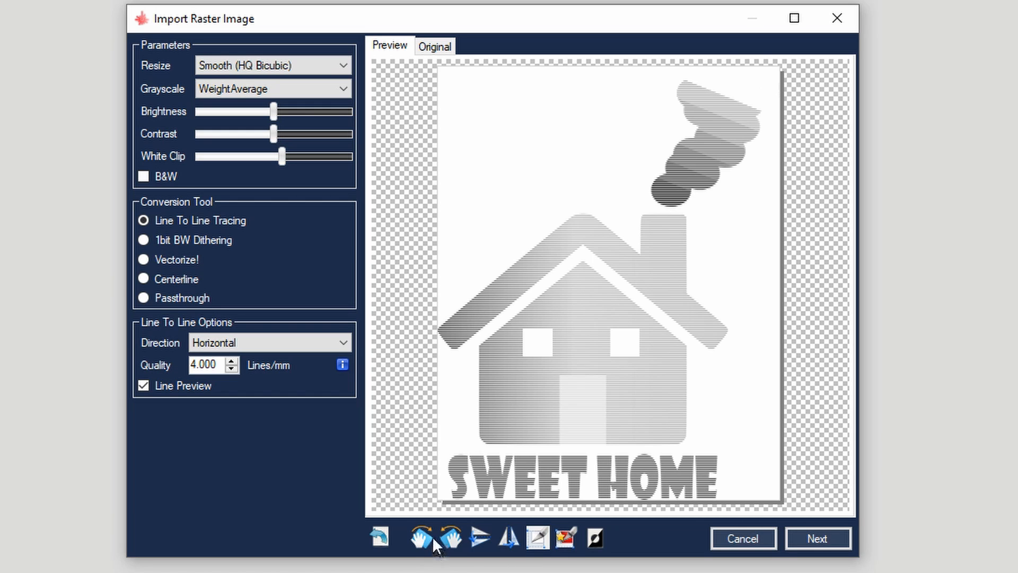
Try rotating the image clockwise and flipping it vertically and horizontally, reversing each transformation.
{"action": "left_click", "coordinate": [432, 536]}
{"action": "left_click", "coordinate": [446, 538]}
{"action": "left_click", "coordinate": [480, 536]}
{"action": "left_click", "coordinate": [480, 536]}
{"action": "left_click", "coordinate": [507, 535]}
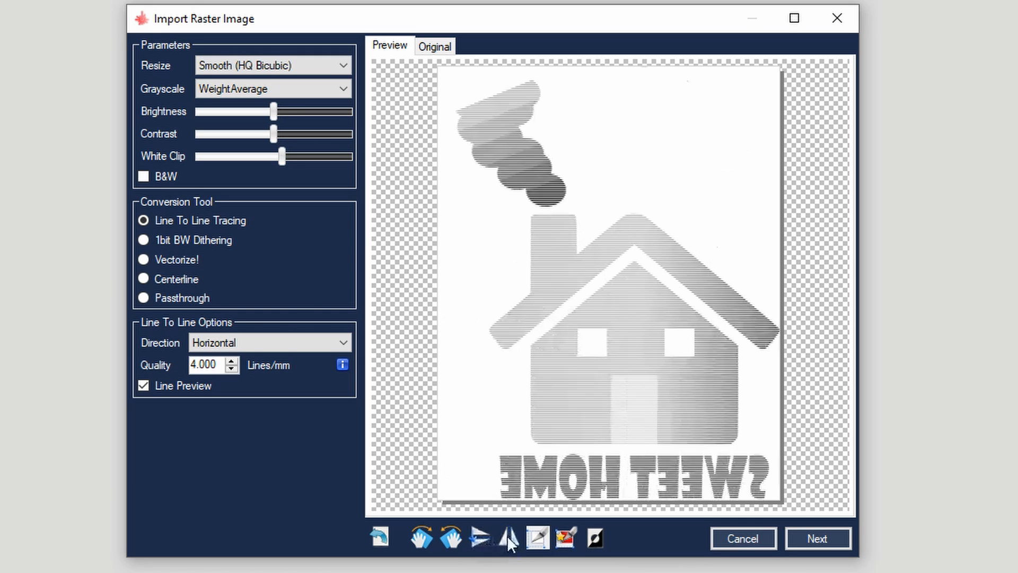
{"action": "left_click", "coordinate": [509, 539]}
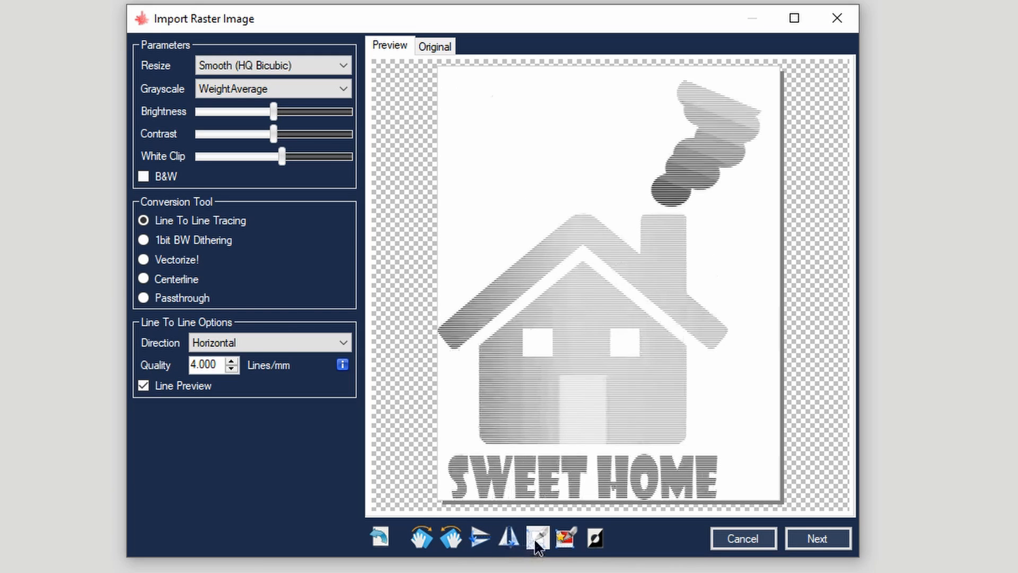
Crop the image to the area around the house and auto-trim its empty borders.
{"action": "left_click", "coordinate": [536, 539]}
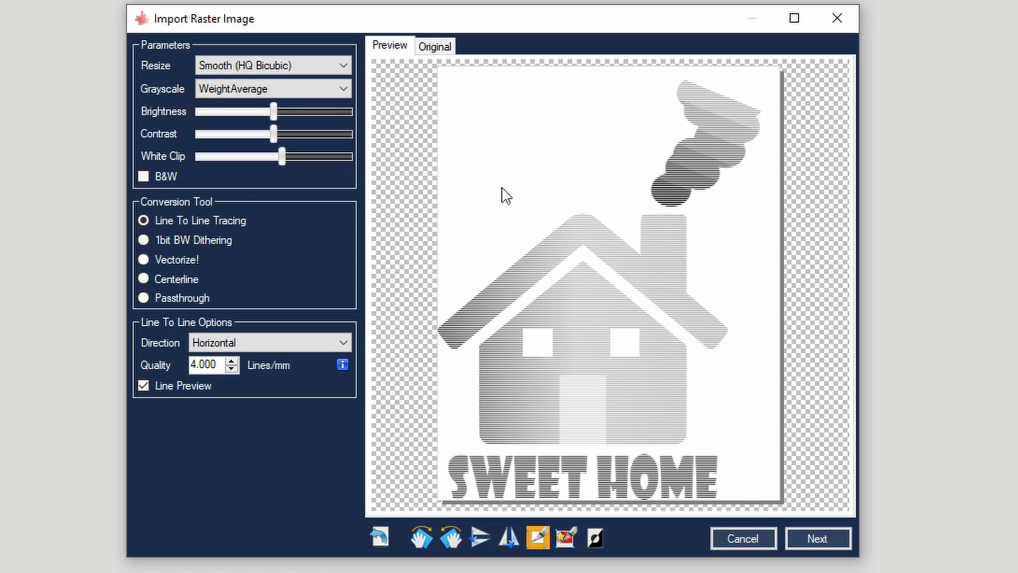
{"action": "left_click_drag", "start_coordinate": [506, 195], "coordinate": [788, 429]}
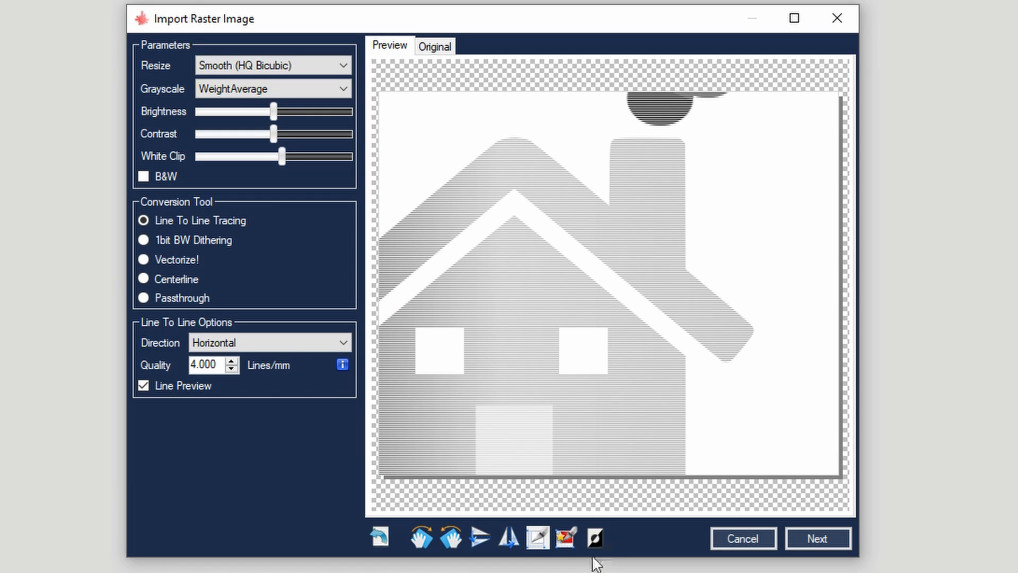
{"action": "left_click", "coordinate": [568, 539]}
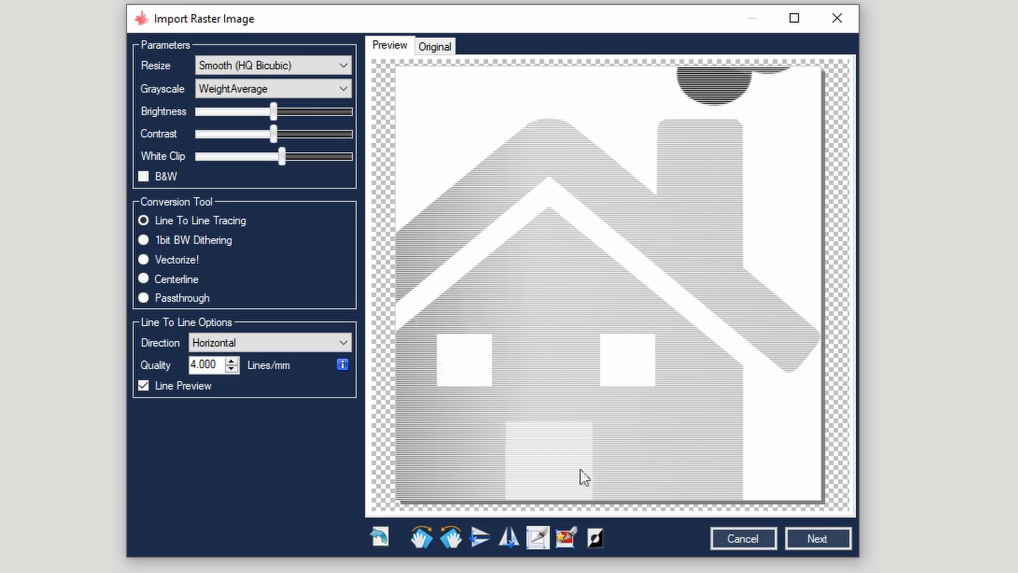
Try inverting the image's colours and revert the image to its original state.
{"action": "left_click", "coordinate": [595, 538]}
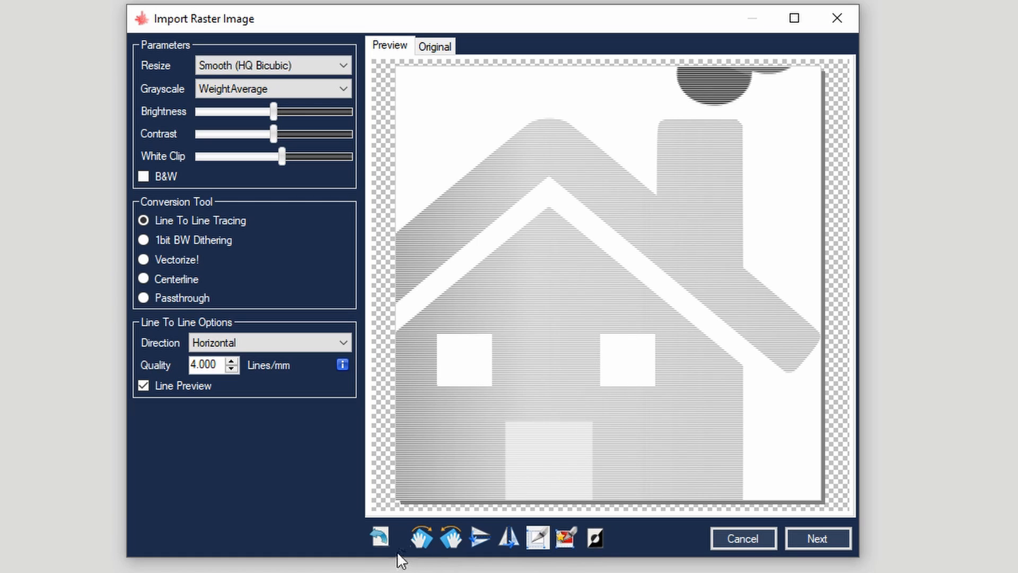
{"action": "left_click", "coordinate": [380, 537]}
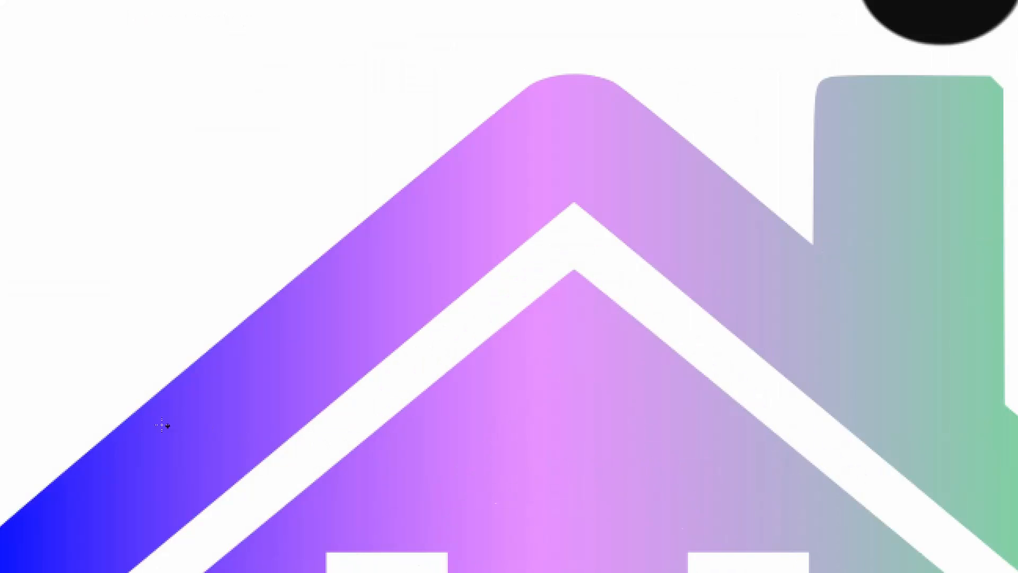
Examine the pixels along the sloping roof edge of the original image up close.
{"action": "scroll", "coordinate": [289, 431], "scroll_direction": "up", "scroll_amount": 1, "text": "ctrl"}
{"action": "scroll", "coordinate": [459, 470], "scroll_direction": "down", "scroll_amount": 3}
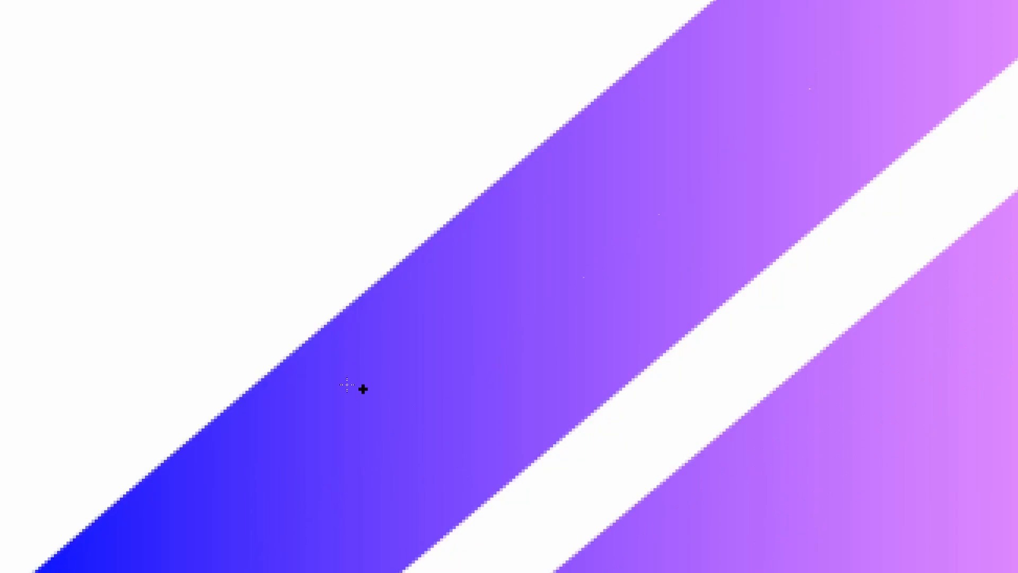
{"action": "scroll", "coordinate": [362, 390], "scroll_direction": "up", "scroll_amount": 1, "text": "ctrl"}
{"action": "scroll", "coordinate": [467, 445], "scroll_direction": "up", "scroll_amount": 1, "text": "ctrl"}
{"action": "scroll", "coordinate": [524, 468], "scroll_direction": "down", "scroll_amount": 2}
{"action": "scroll", "coordinate": [523, 392], "scroll_direction": "up", "scroll_amount": 2, "text": "ctrl"}
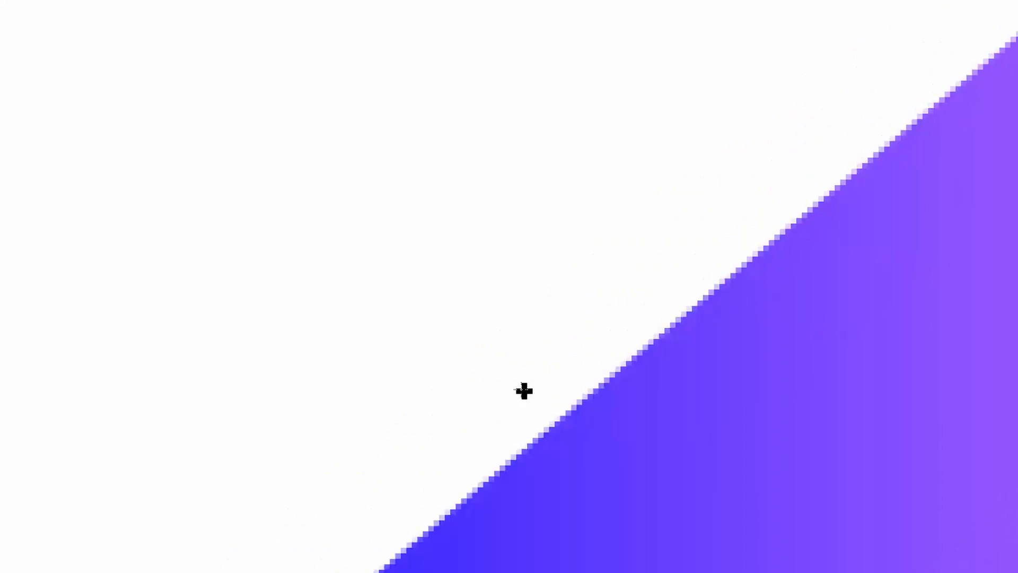
{"action": "scroll", "coordinate": [655, 482], "scroll_direction": "down", "scroll_amount": 3}
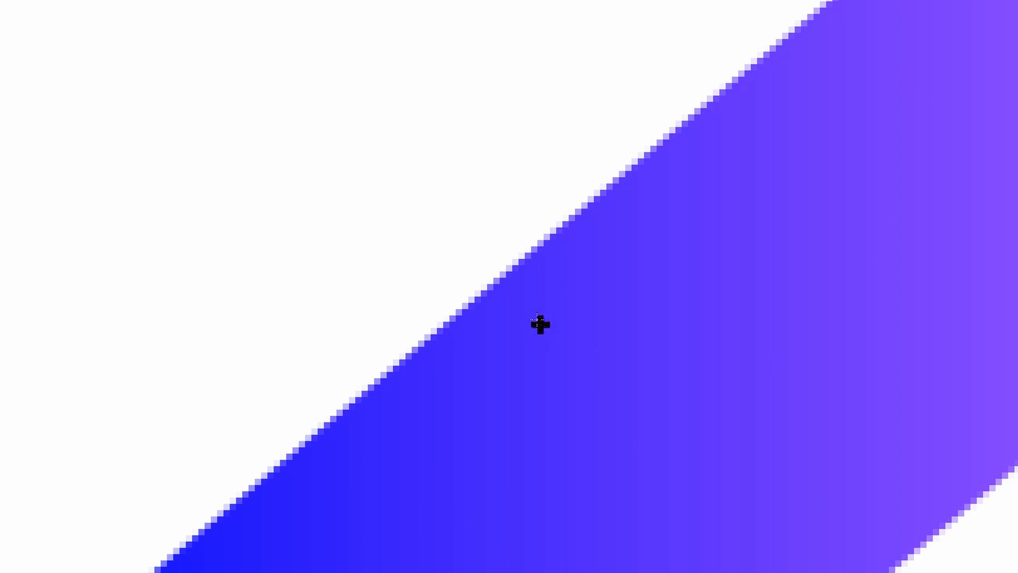
{"action": "scroll", "coordinate": [635, 411], "scroll_direction": "down", "scroll_amount": 2, "text": "ctrl"}
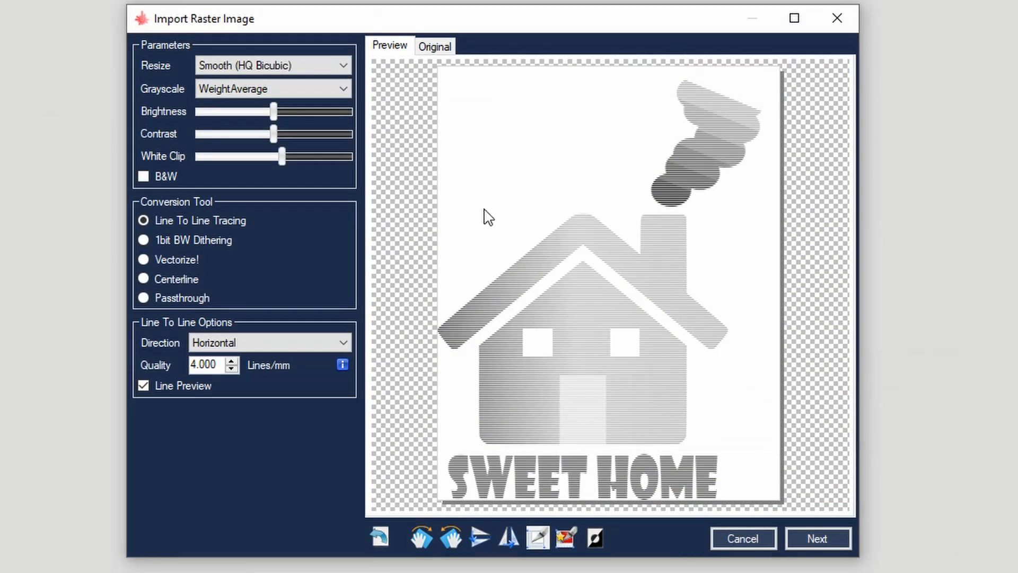
Try the Sharp (NearestNeighbor) resize method and switch back to Smooth (HQ Bicubic).
{"action": "left_click", "coordinate": [316, 63]}
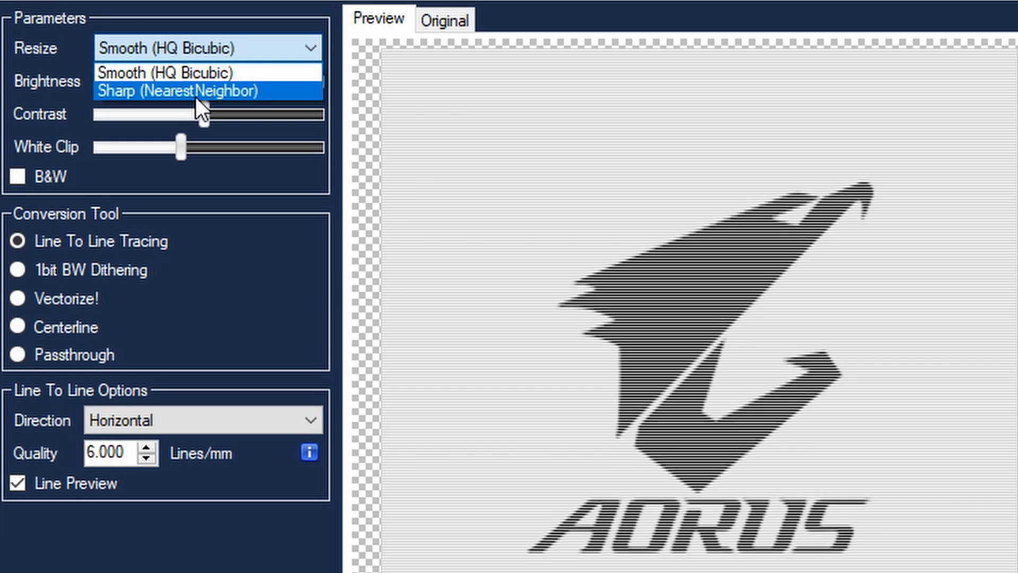
{"action": "left_click", "coordinate": [196, 96]}
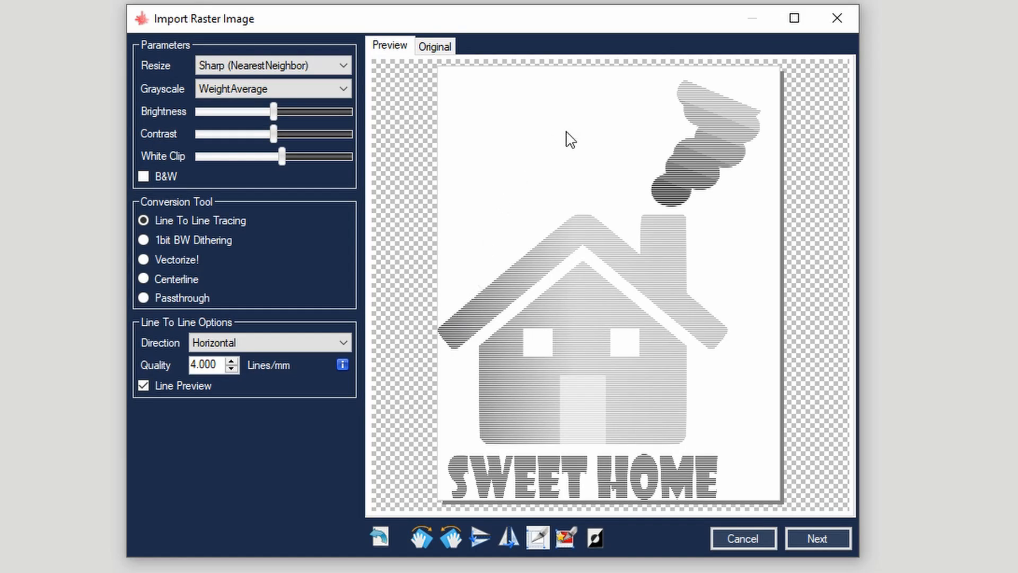
{"action": "left_click", "coordinate": [337, 67]}
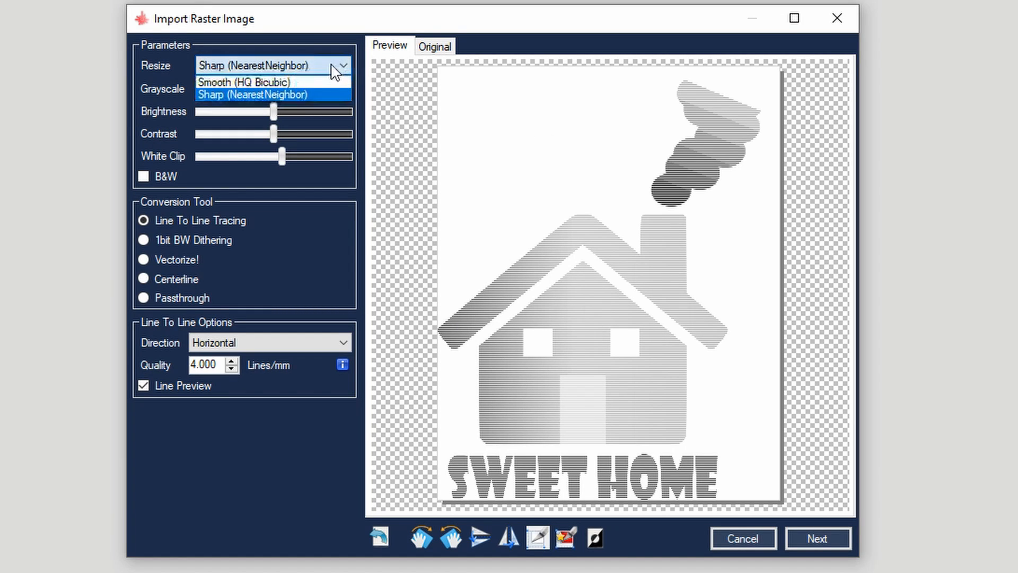
{"action": "left_click", "coordinate": [307, 84]}
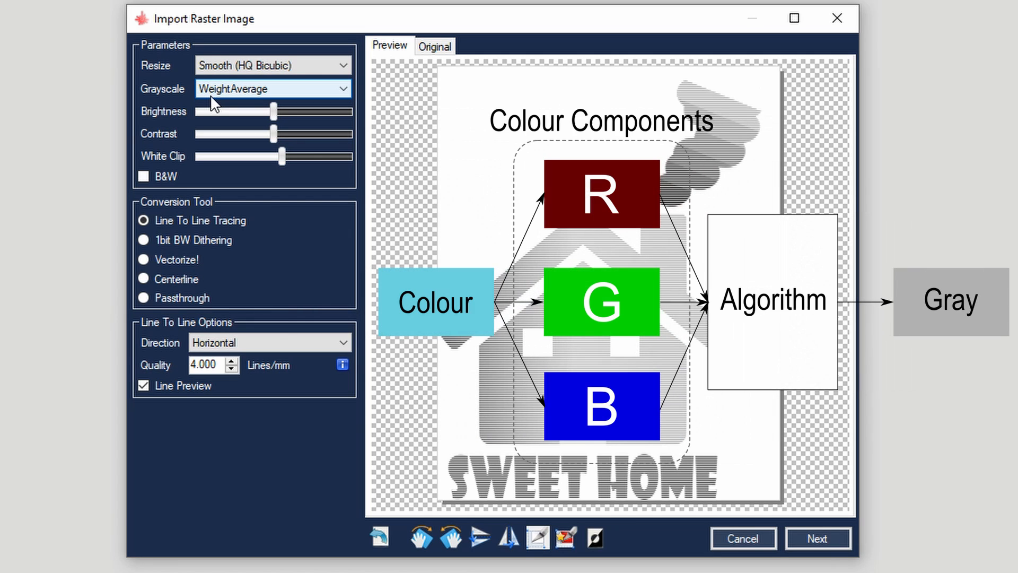
Try the Custom grayscale formula with a slightly lower red level and return to WeightAverage.
{"action": "left_click", "coordinate": [318, 89]}
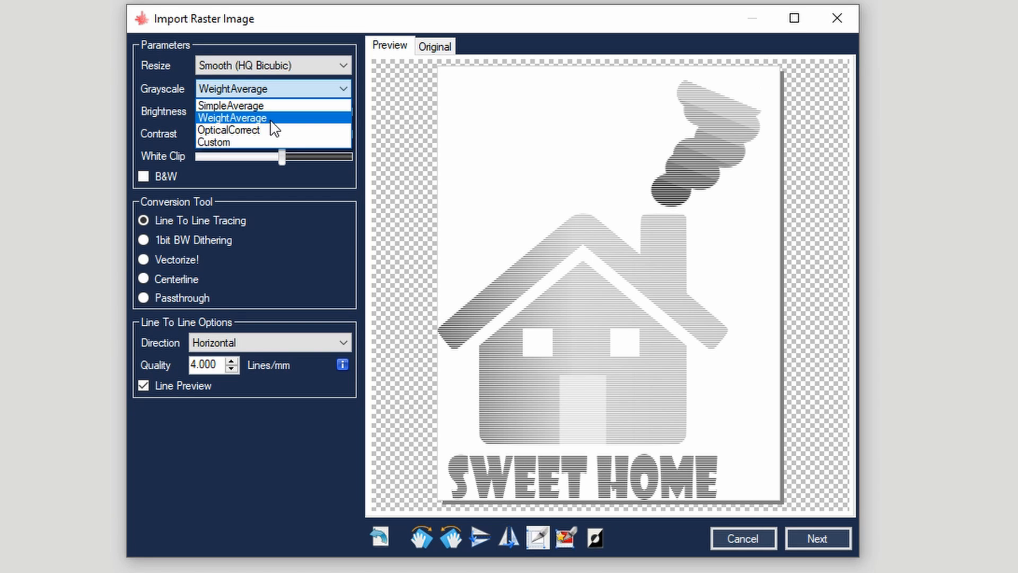
{"action": "left_click", "coordinate": [269, 119]}
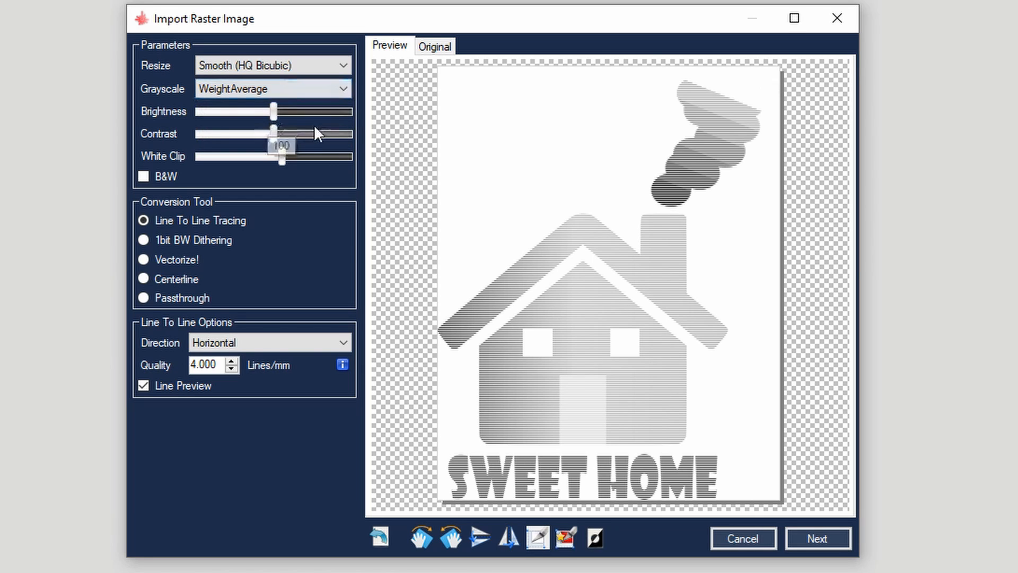
{"action": "mouse_move", "coordinate": [328, 111]}
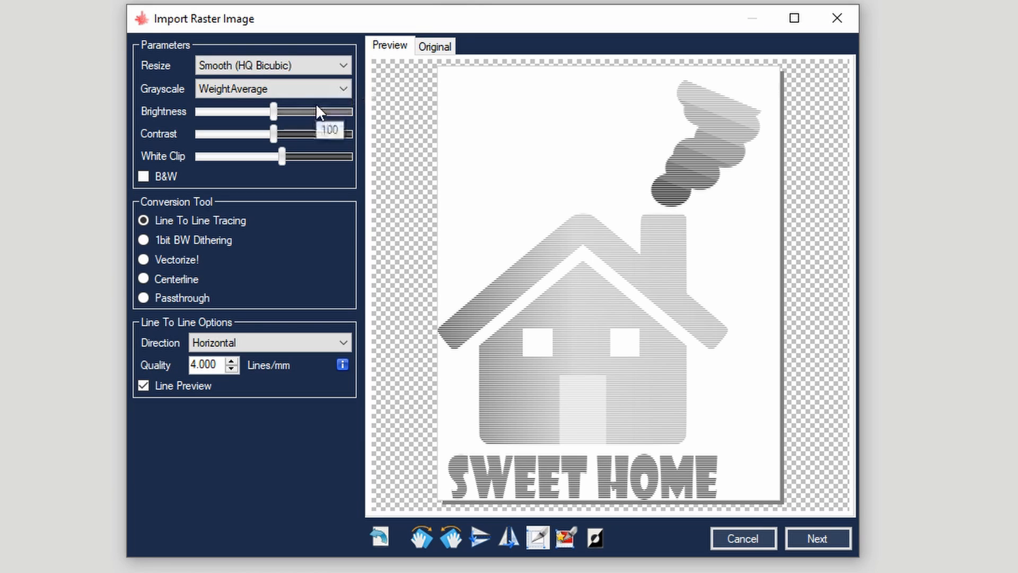
{"action": "left_click", "coordinate": [323, 89]}
{"action": "left_click", "coordinate": [235, 144]}
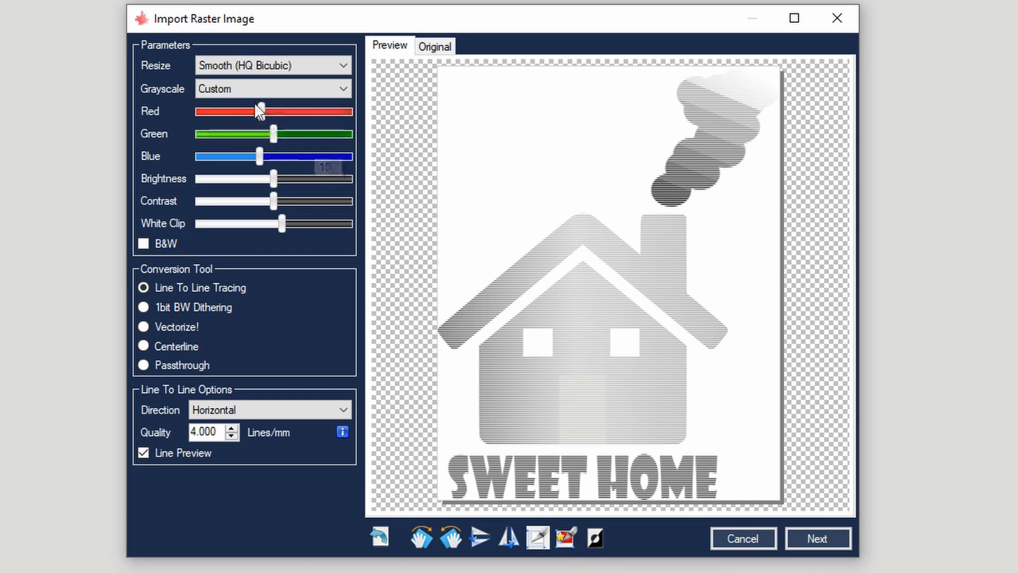
{"action": "left_click_drag", "start_coordinate": [260, 110], "coordinate": [274, 135]}
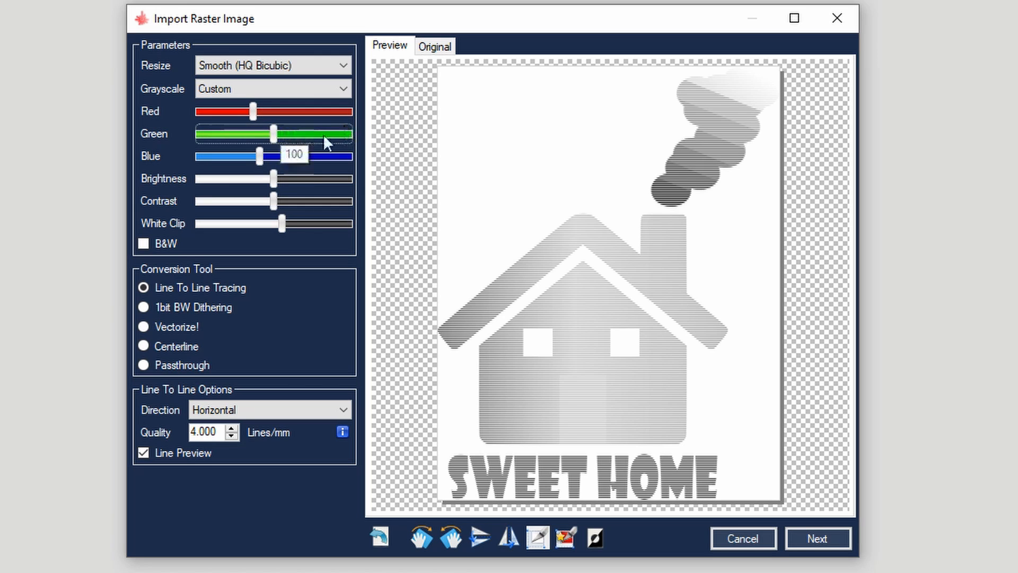
{"action": "left_click", "coordinate": [321, 91]}
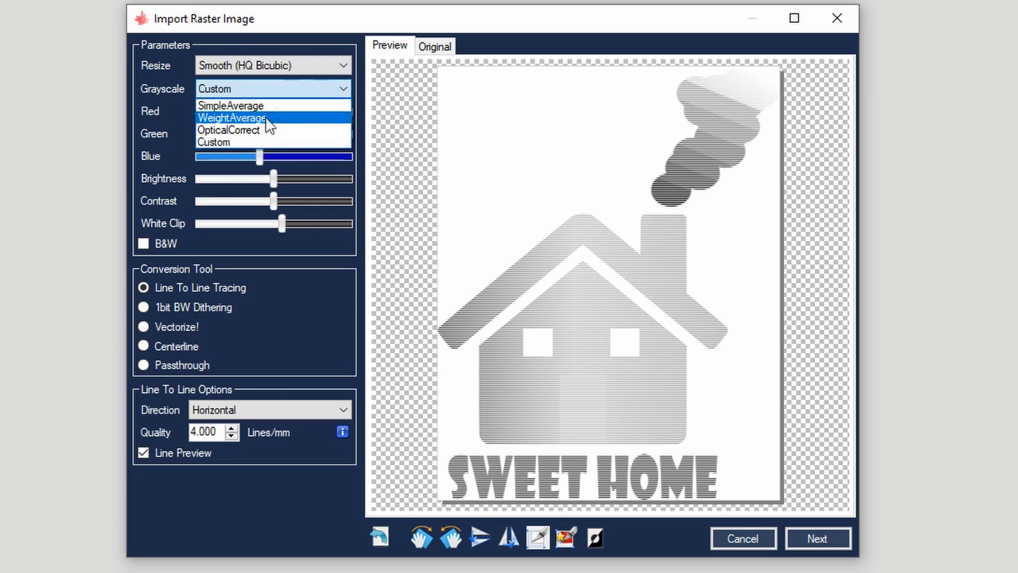
{"action": "left_click", "coordinate": [259, 119]}
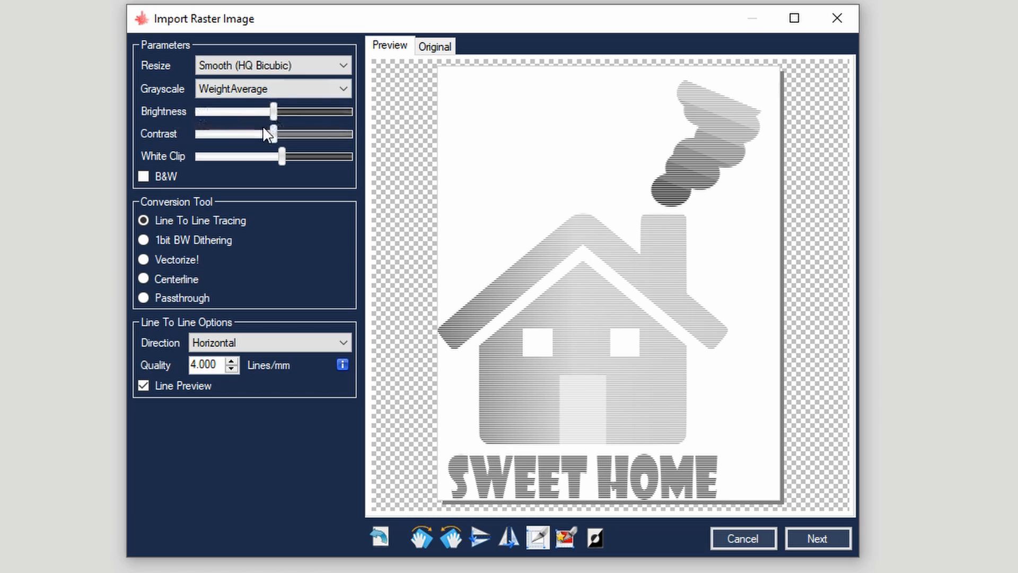
Lower the image contrast slightly while keeping the brightness at its middle setting.
{"action": "mouse_move", "coordinate": [274, 111]}
{"action": "mouse_move", "coordinate": [274, 112]}
{"action": "left_mouse_down"}
{"action": "mouse_move", "coordinate": [313, 117]}
{"action": "mouse_move", "coordinate": [252, 117]}
{"action": "mouse_move", "coordinate": [288, 116]}
{"action": "mouse_move", "coordinate": [274, 135]}
{"action": "mouse_move", "coordinate": [285, 139]}
{"action": "mouse_move", "coordinate": [337, 136]}
{"action": "mouse_move", "coordinate": [292, 156]}
{"action": "mouse_move", "coordinate": [254, 149]}
{"action": "mouse_move", "coordinate": [291, 147]}
{"action": "mouse_move", "coordinate": [273, 147]}
{"action": "mouse_move", "coordinate": [282, 113]}
{"action": "mouse_move", "coordinate": [274, 116]}
{"action": "left_mouse_up"}
{"action": "left_click_drag", "start_coordinate": [273, 135], "coordinate": [267, 137]}
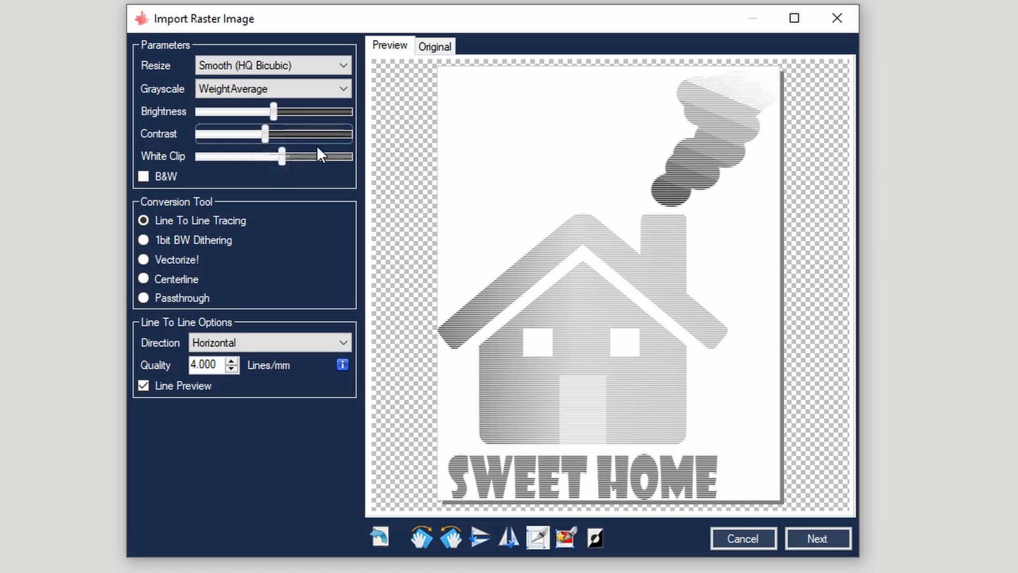
Compare the original with the preview and raise White Clip until the yellow door drops out to pure white.
{"action": "mouse_move", "coordinate": [317, 147]}
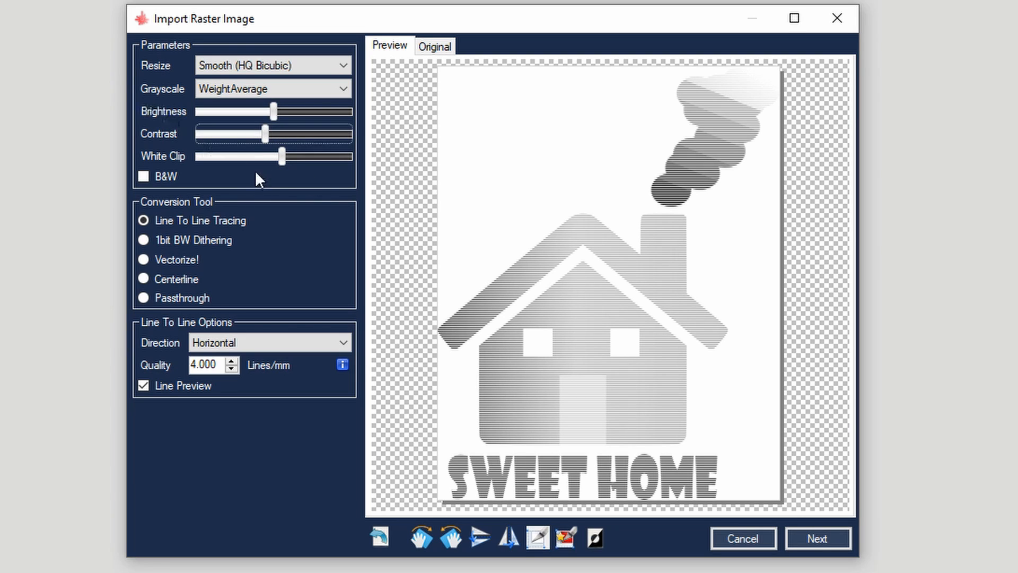
{"action": "mouse_move", "coordinate": [276, 165]}
{"action": "left_click", "coordinate": [434, 47]}
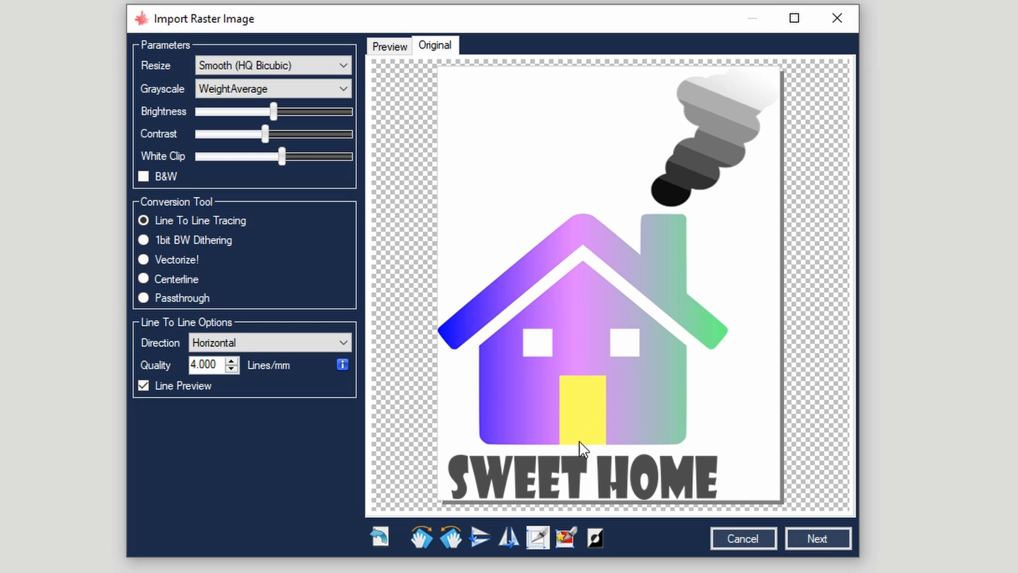
{"action": "left_click", "coordinate": [390, 47]}
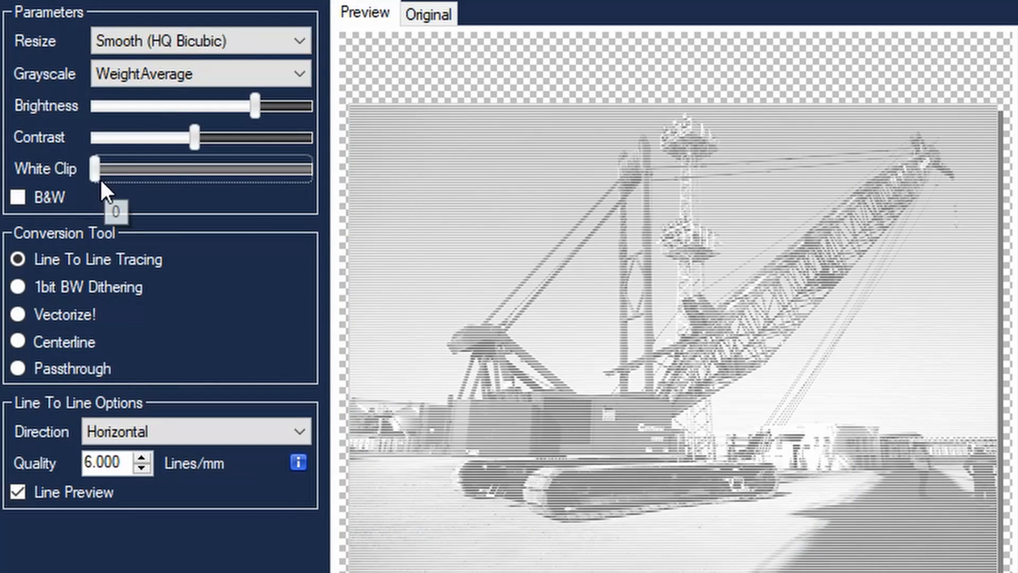
{"action": "left_click_drag", "start_coordinate": [100, 178], "coordinate": [316, 179]}
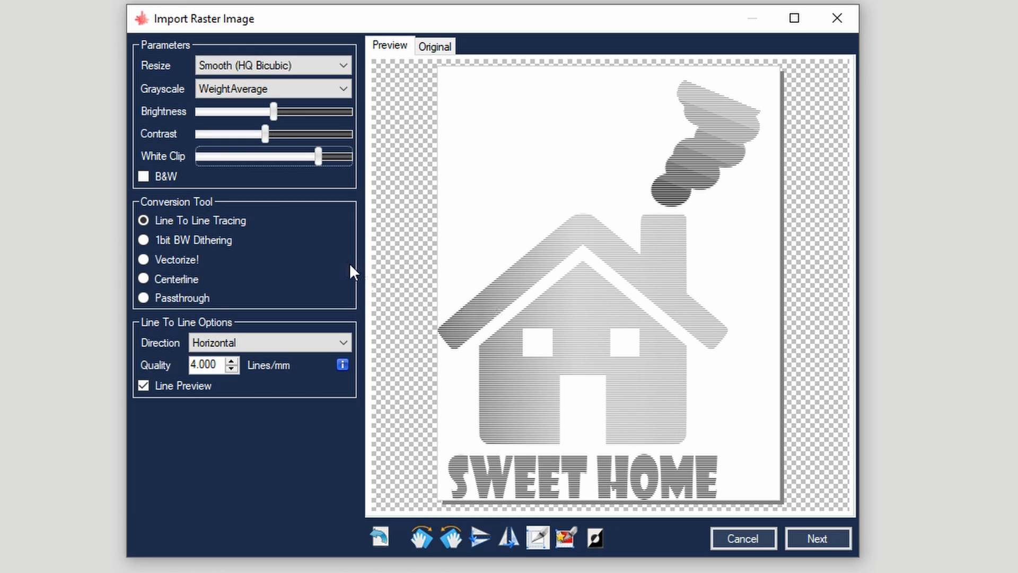
Try the B&W option with a slightly lower threshold and turn it back off.
{"action": "left_click", "coordinate": [143, 177]}
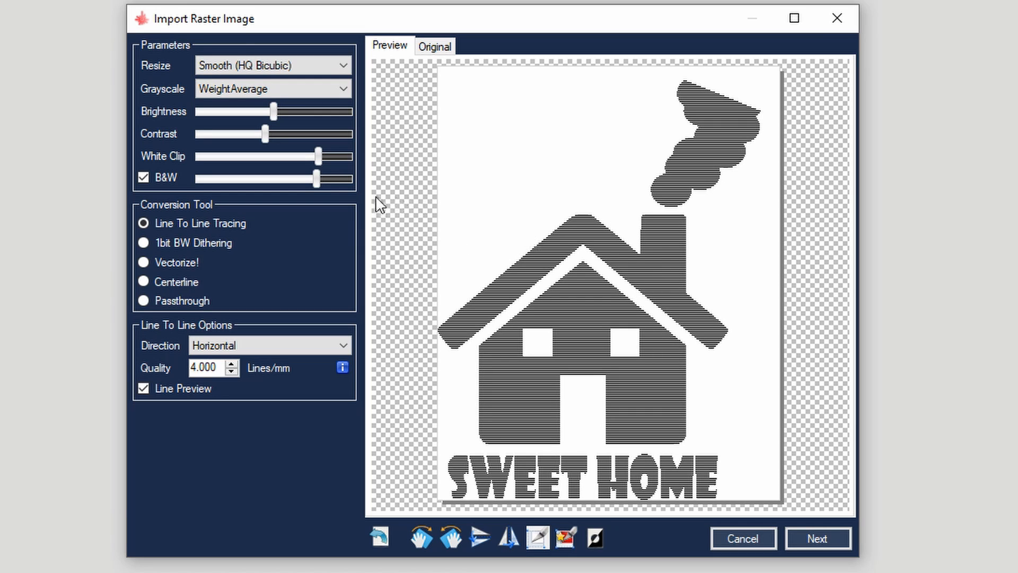
{"action": "left_click", "coordinate": [317, 183]}
{"action": "mouse_move", "coordinate": [317, 183]}
{"action": "left_mouse_down"}
{"action": "mouse_move", "coordinate": [287, 180]}
{"action": "mouse_move", "coordinate": [365, 193]}
{"action": "mouse_move", "coordinate": [282, 191]}
{"action": "mouse_move", "coordinate": [351, 194]}
{"action": "mouse_move", "coordinate": [298, 189]}
{"action": "mouse_move", "coordinate": [315, 191]}
{"action": "left_mouse_up"}
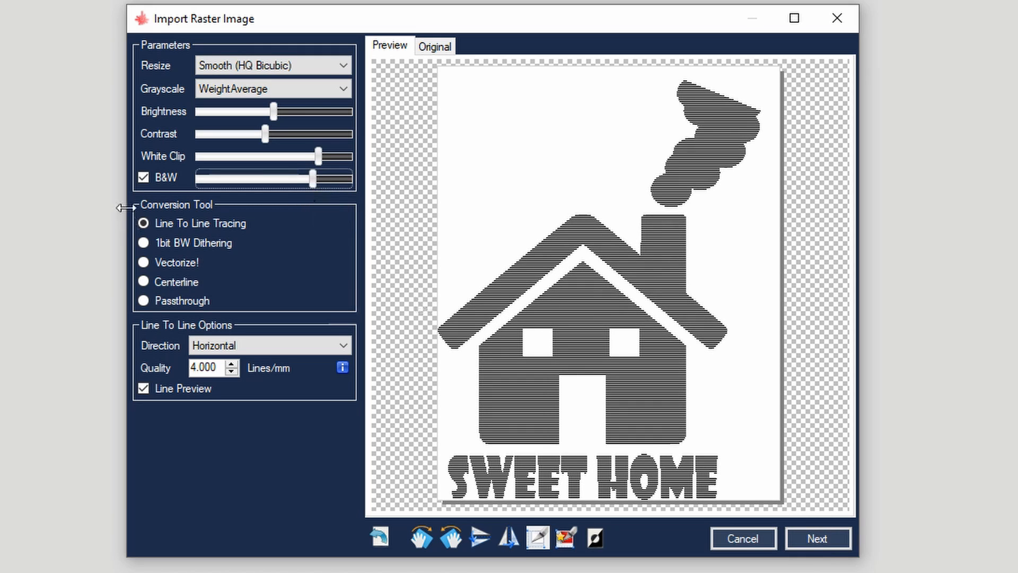
{"action": "left_click", "coordinate": [138, 179]}
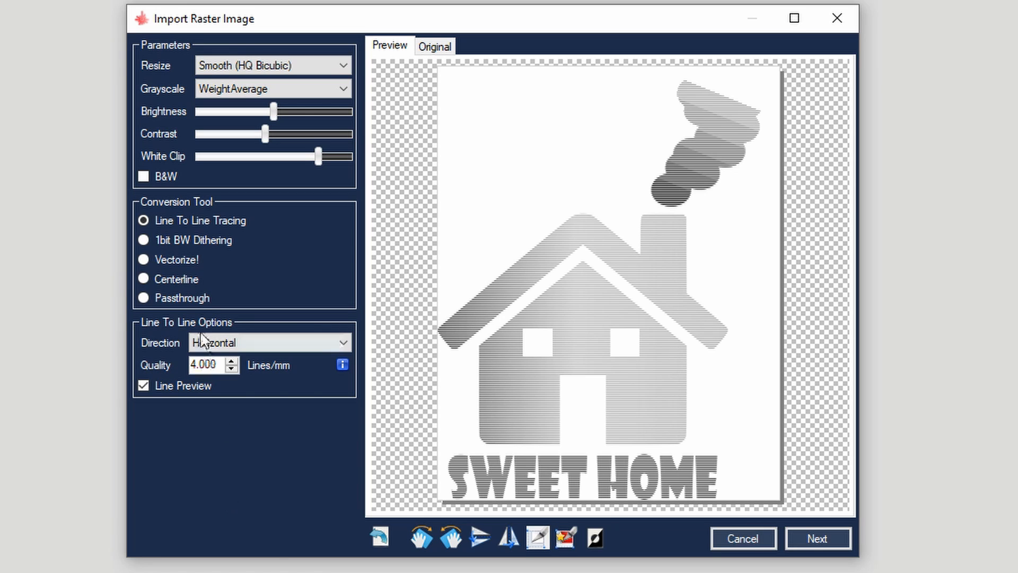
Try the Passthrough conversion, return to Line To Line Tracing and compare the original image with the preview.
{"action": "left_click", "coordinate": [143, 298]}
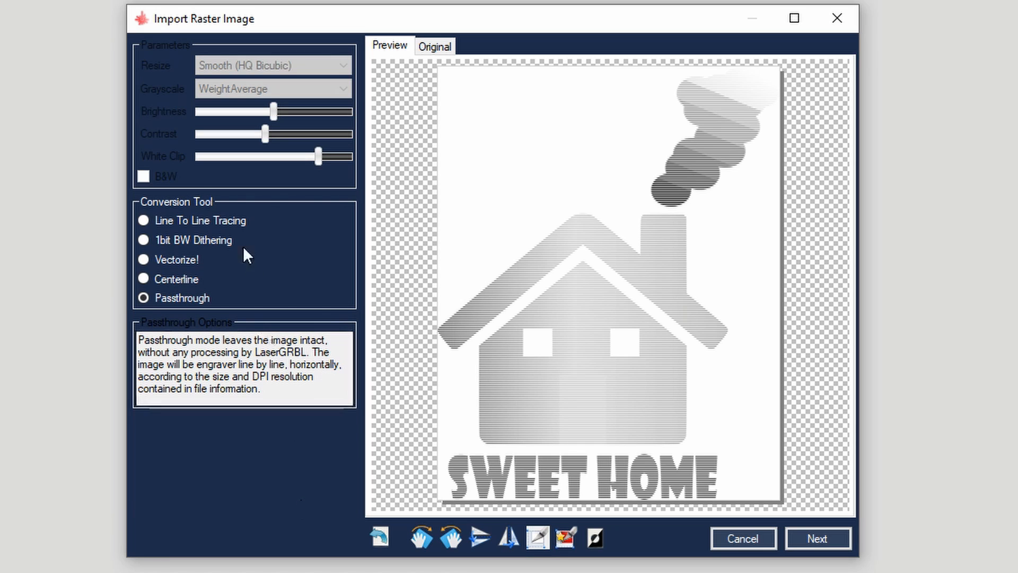
{"action": "left_click", "coordinate": [214, 220]}
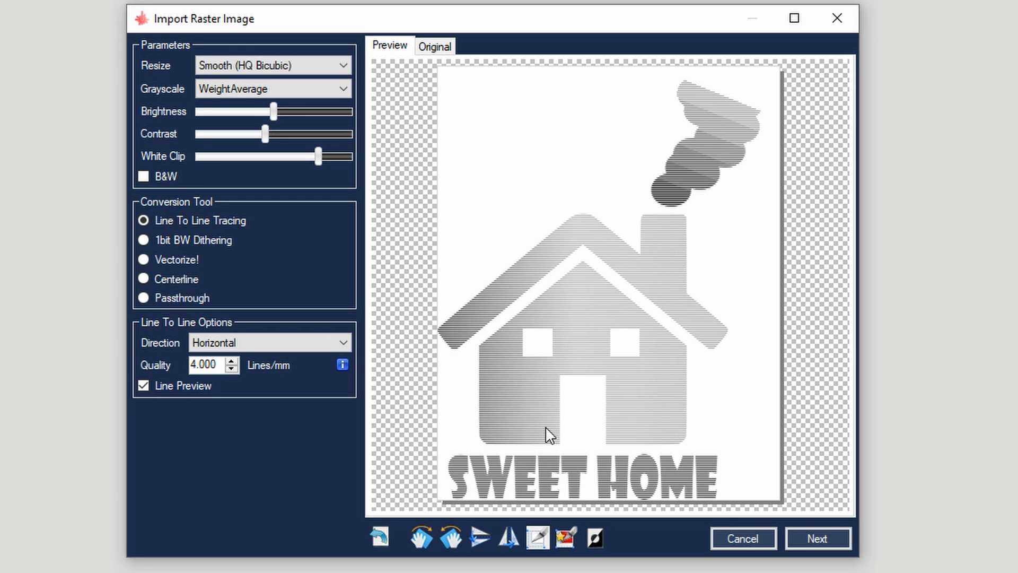
{"action": "left_click", "coordinate": [422, 51]}
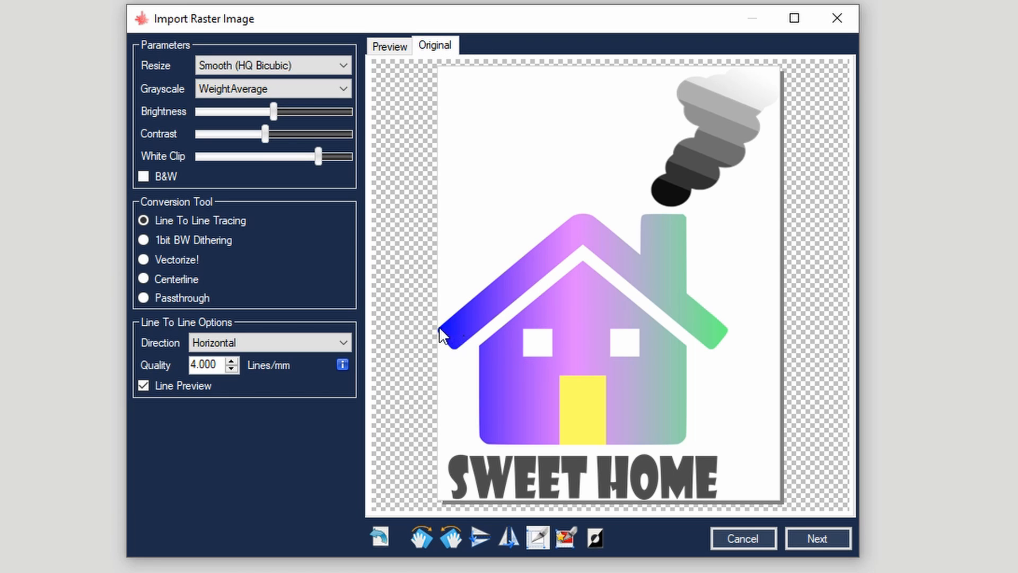
{"action": "left_click", "coordinate": [381, 49]}
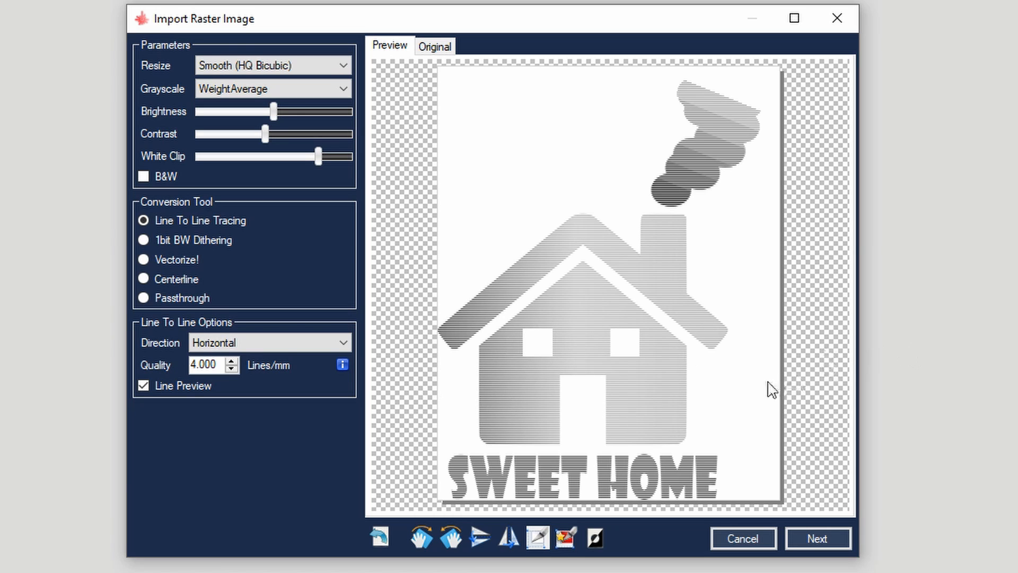
{"action": "left_click", "coordinate": [426, 46]}
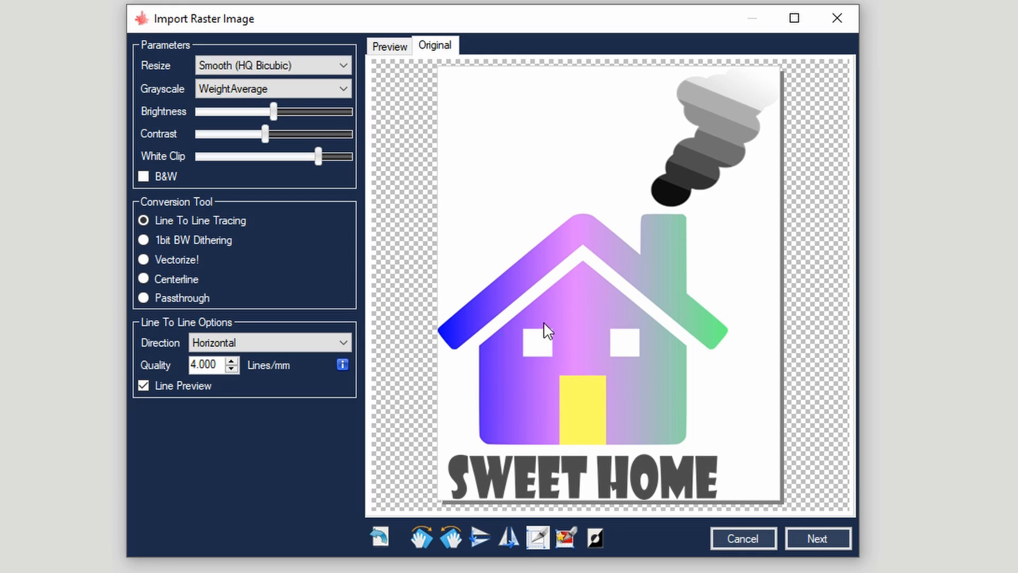
{"action": "left_click", "coordinate": [388, 43]}
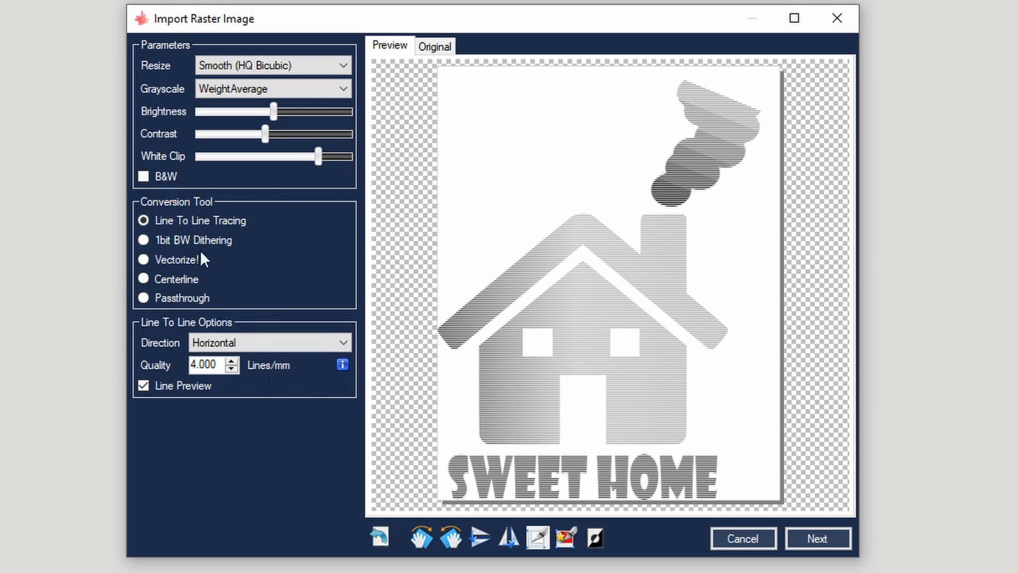
Try the Vertical line direction, choose Diagonal instead, and check the image with Line Preview off and back on.
{"action": "left_click", "coordinate": [248, 342]}
{"action": "left_click", "coordinate": [243, 371]}
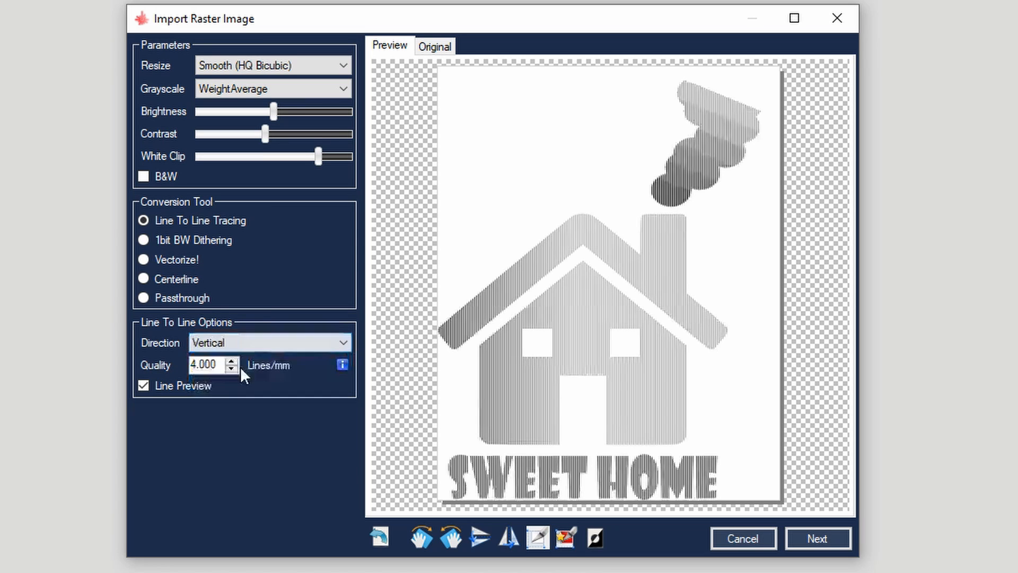
{"action": "left_click", "coordinate": [268, 342]}
{"action": "left_click", "coordinate": [249, 383]}
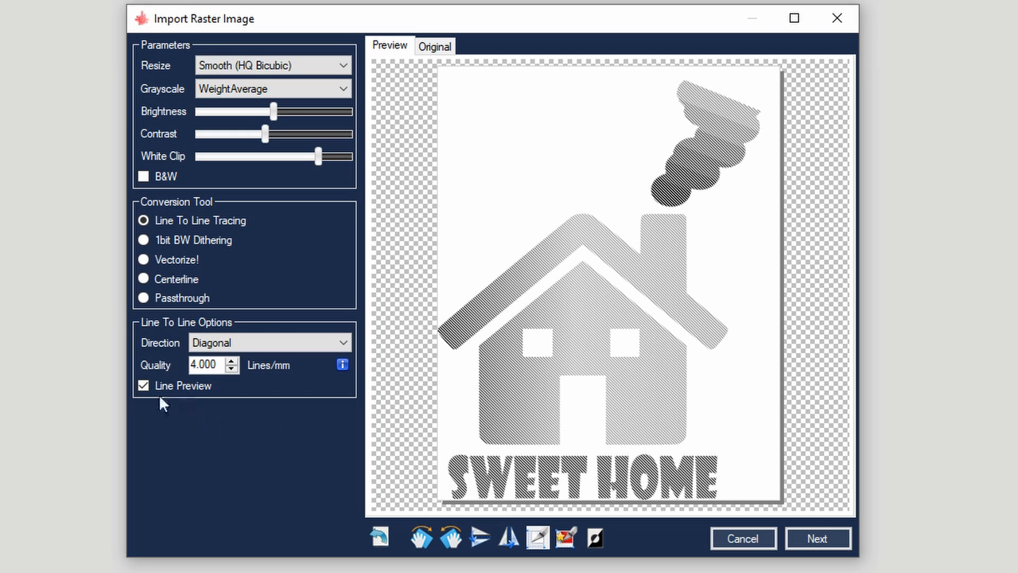
{"action": "left_click", "coordinate": [144, 386]}
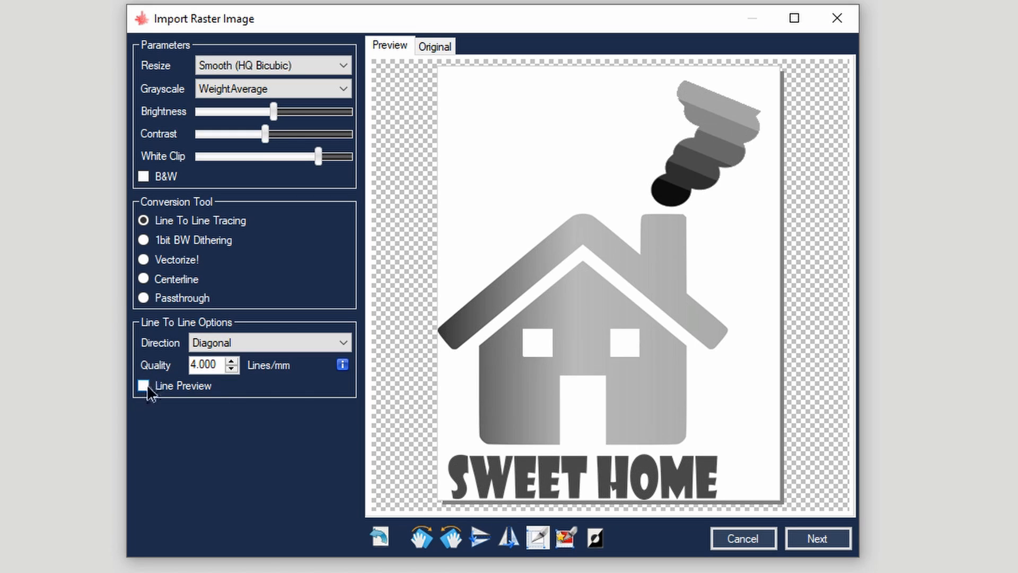
{"action": "left_click", "coordinate": [145, 386]}
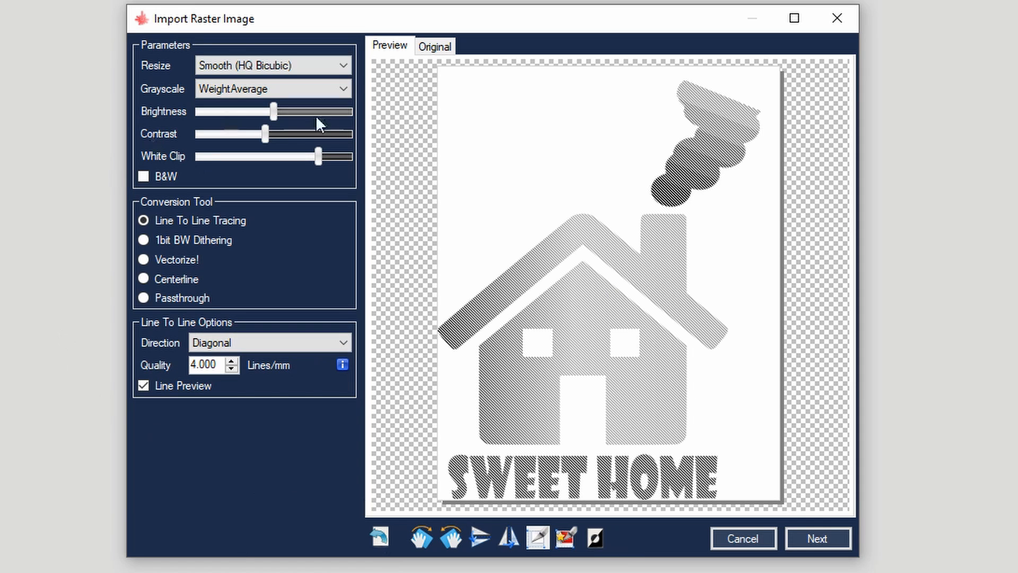
Proceed to the target image settings and keep the engraving speed at 1000 mm/min.
{"action": "left_click", "coordinate": [818, 537]}
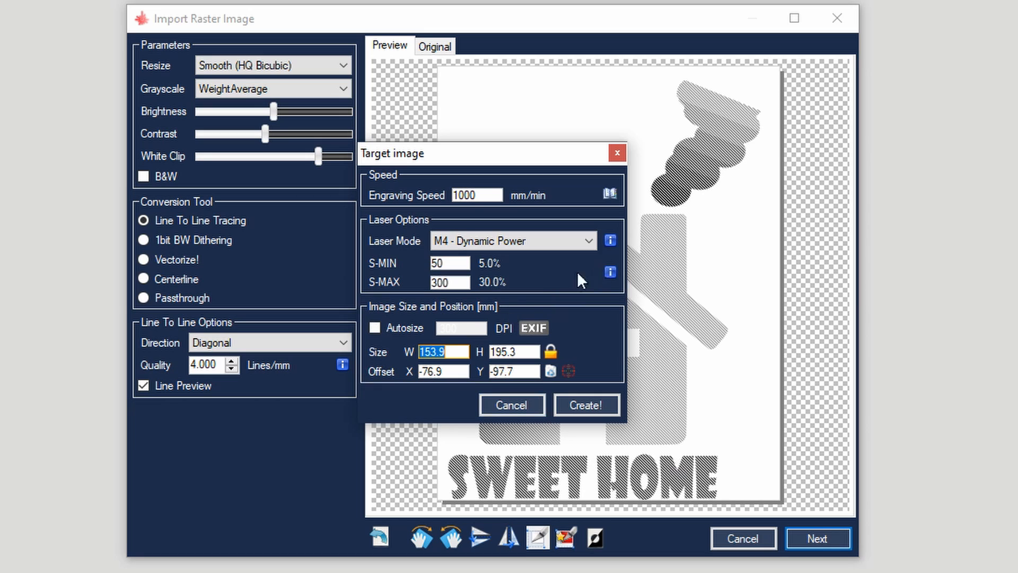
{"action": "double_click", "coordinate": [491, 196]}
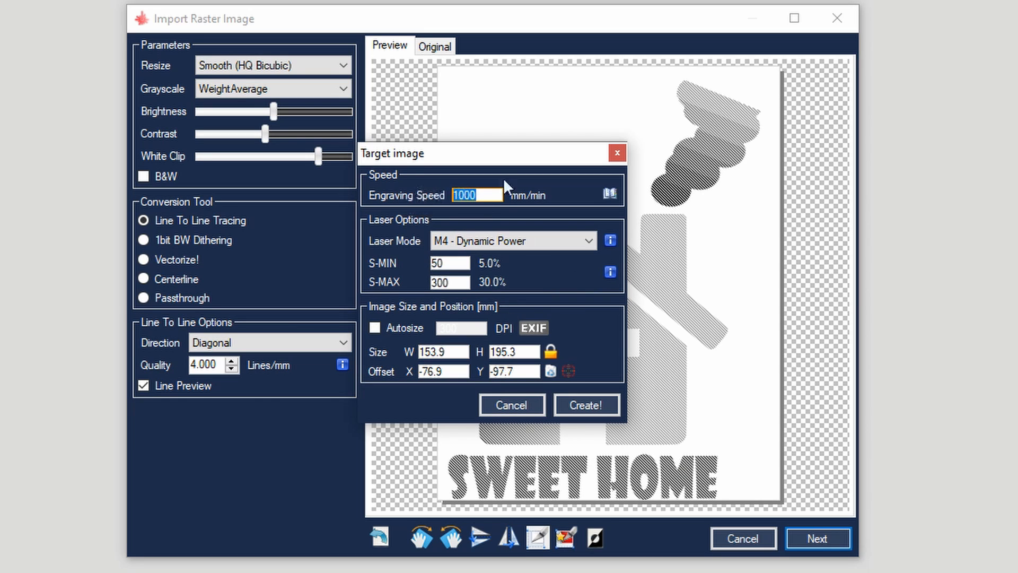
{"action": "left_click", "coordinate": [484, 195]}
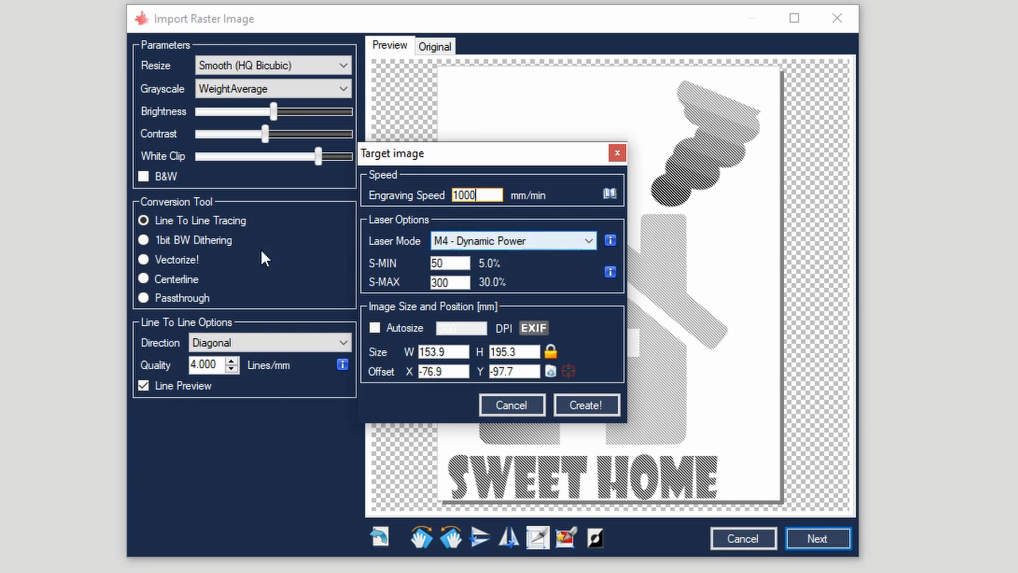
Try the M3 - Constant Power laser mode and return to M4 - Dynamic Power, leaving the power limits alone.
{"action": "left_click", "coordinate": [562, 243]}
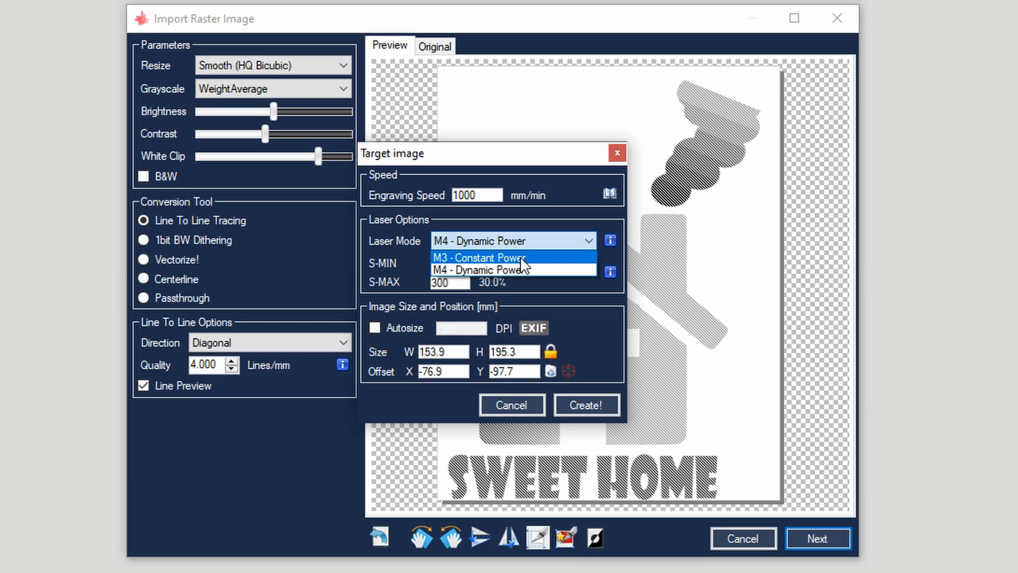
{"action": "left_click", "coordinate": [521, 258]}
{"action": "left_click", "coordinate": [498, 240]}
{"action": "left_click", "coordinate": [506, 267]}
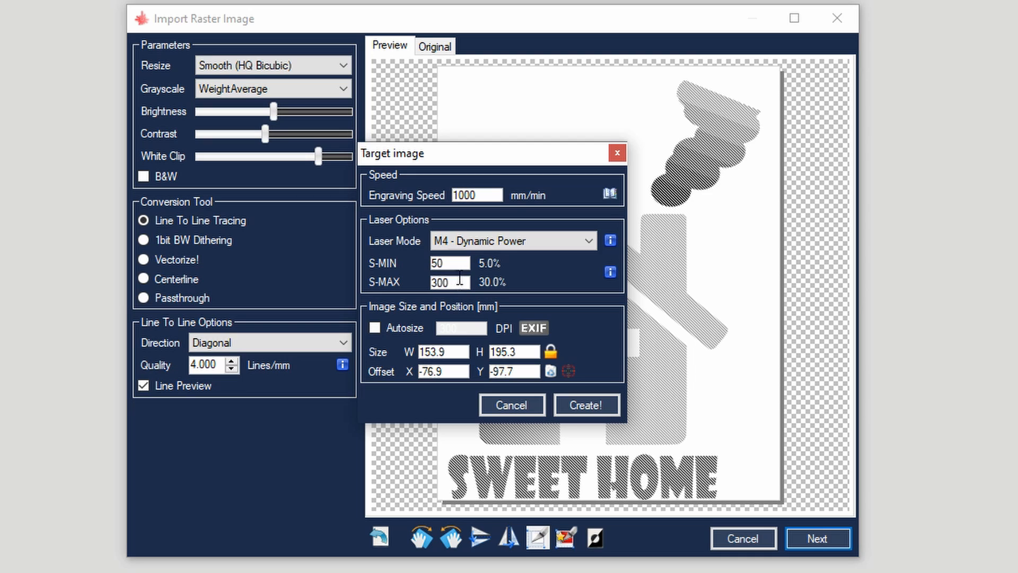
{"action": "left_click_drag", "start_coordinate": [463, 266], "coordinate": [420, 263]}
Try Autosize with the DPI from the image's EXIF data and turn Autosize back off.
{"action": "left_click", "coordinate": [375, 328]}
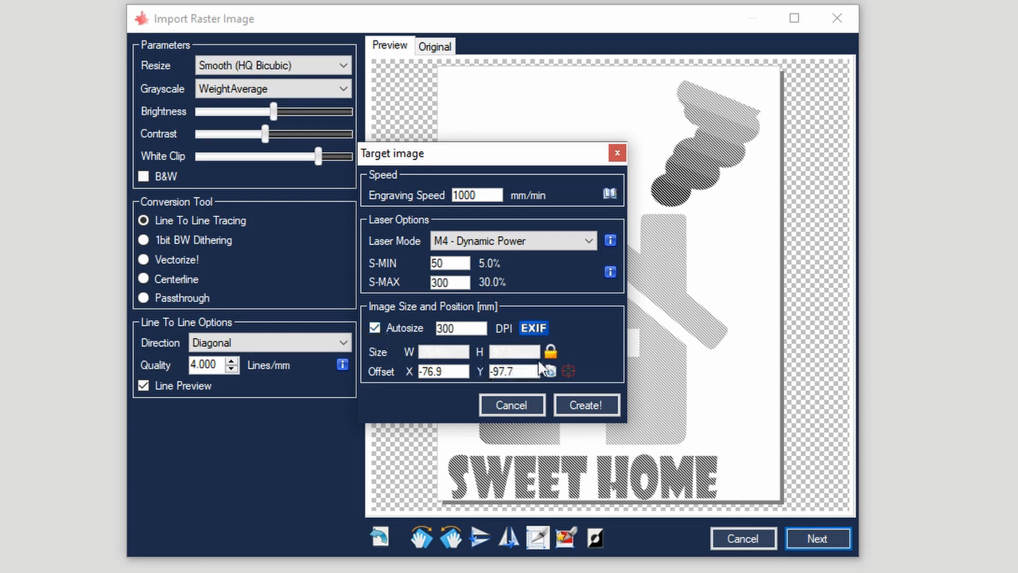
{"action": "left_click", "coordinate": [536, 331]}
{"action": "left_click", "coordinate": [375, 327]}
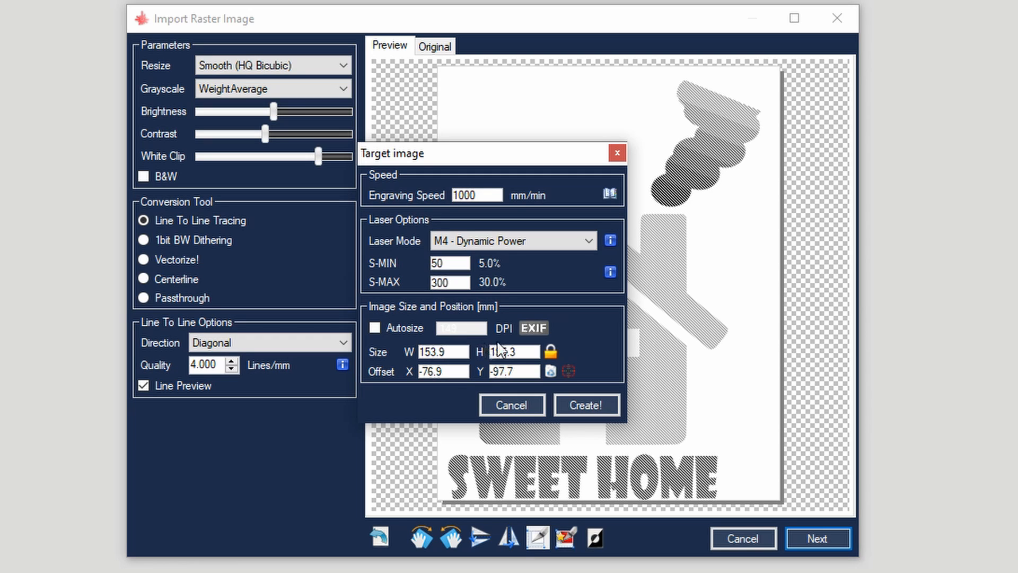
Set the image width to 200 mm with the proportions locked.
{"action": "left_click", "coordinate": [461, 357]}
{"action": "left_click_drag", "start_coordinate": [461, 356], "coordinate": [420, 352]}
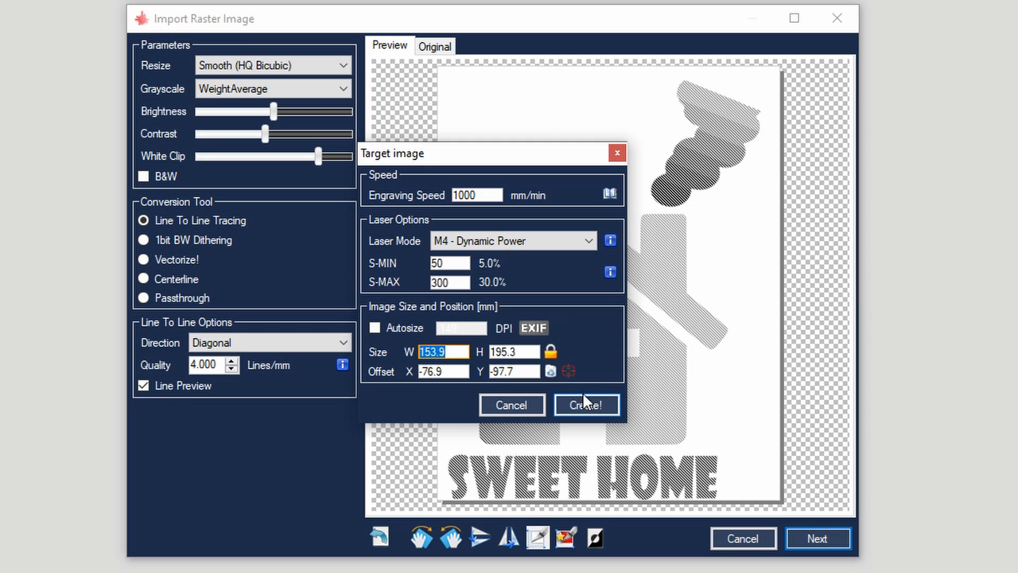
{"action": "type", "text": "200"}
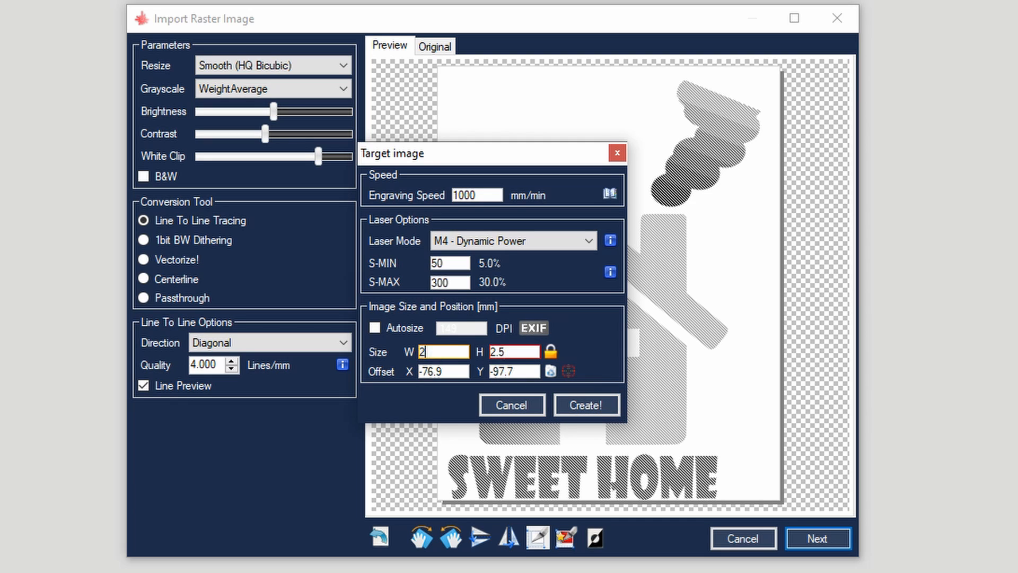
{"action": "left_click", "coordinate": [510, 352]}
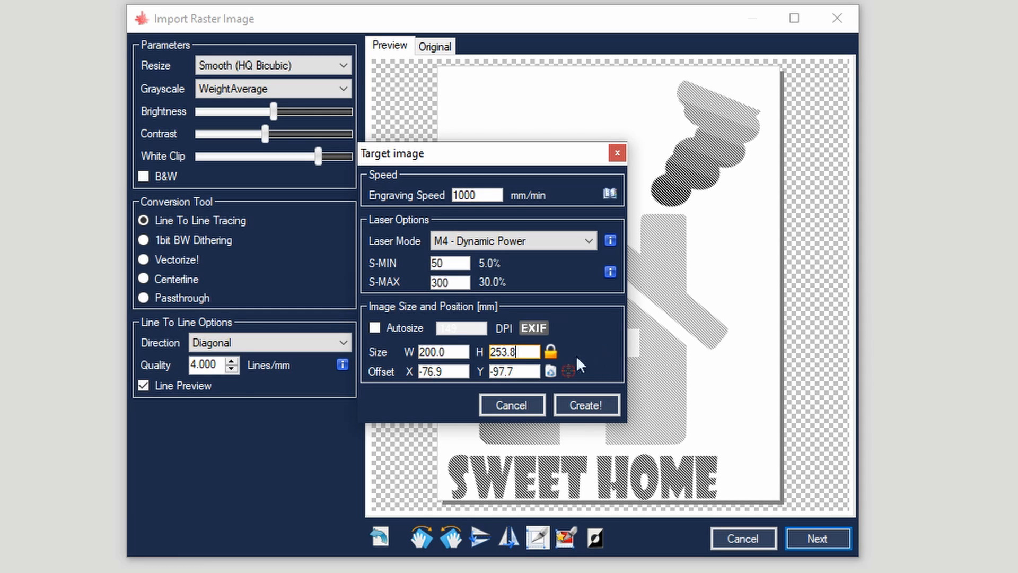
Try unlocking the size proportions with a freely entered height of 60.0 mm, and restore the size by switching Autosize on and off.
{"action": "left_click", "coordinate": [555, 355]}
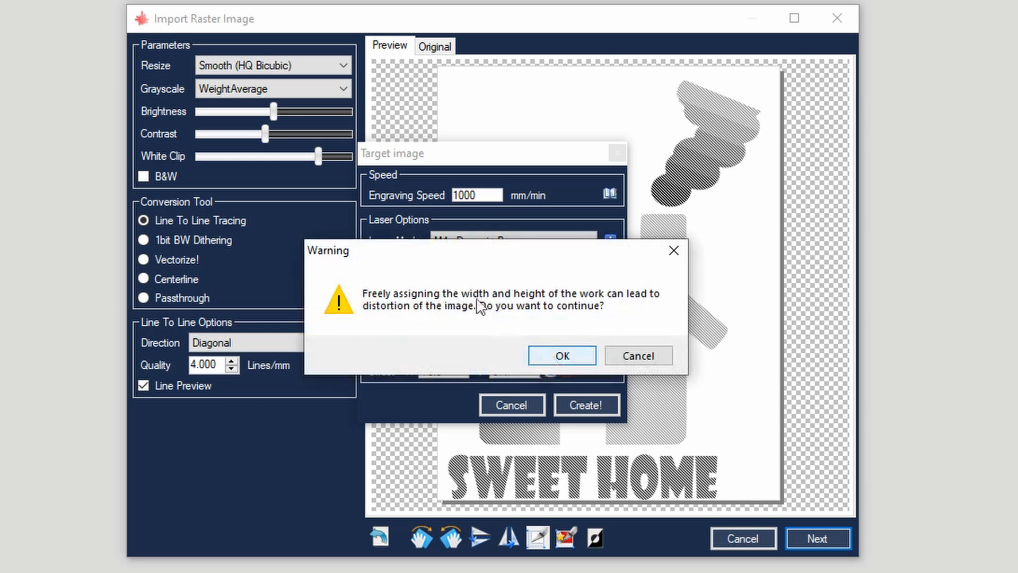
{"action": "left_click", "coordinate": [563, 356]}
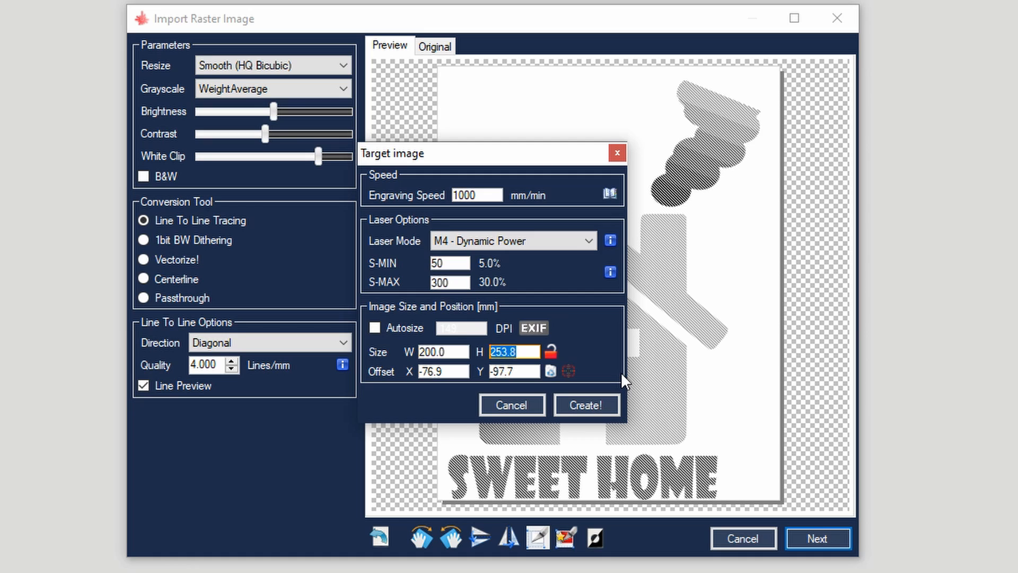
{"action": "type", "text": "60.0"}
{"action": "left_click", "coordinate": [375, 328]}
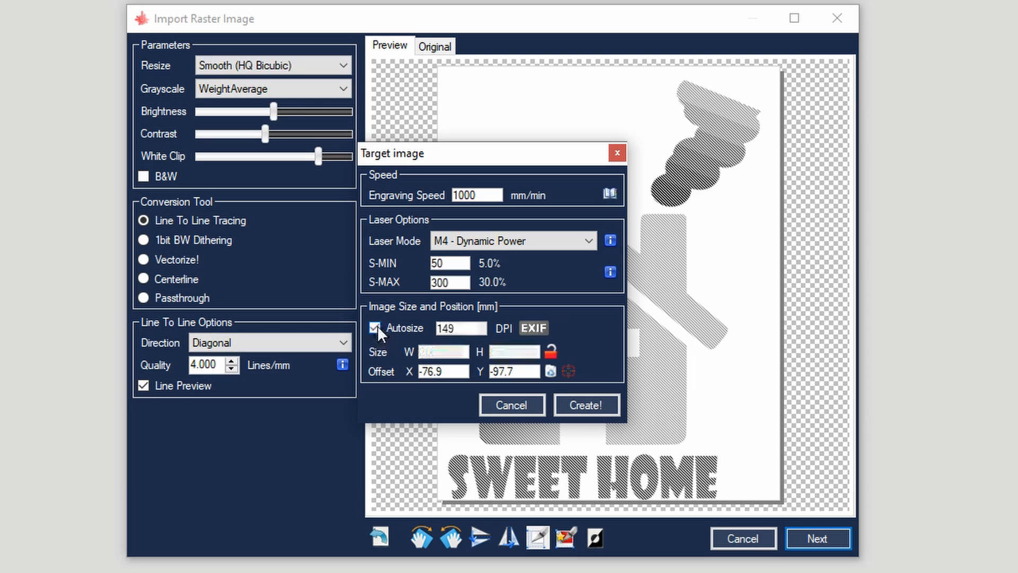
{"action": "left_click", "coordinate": [375, 328]}
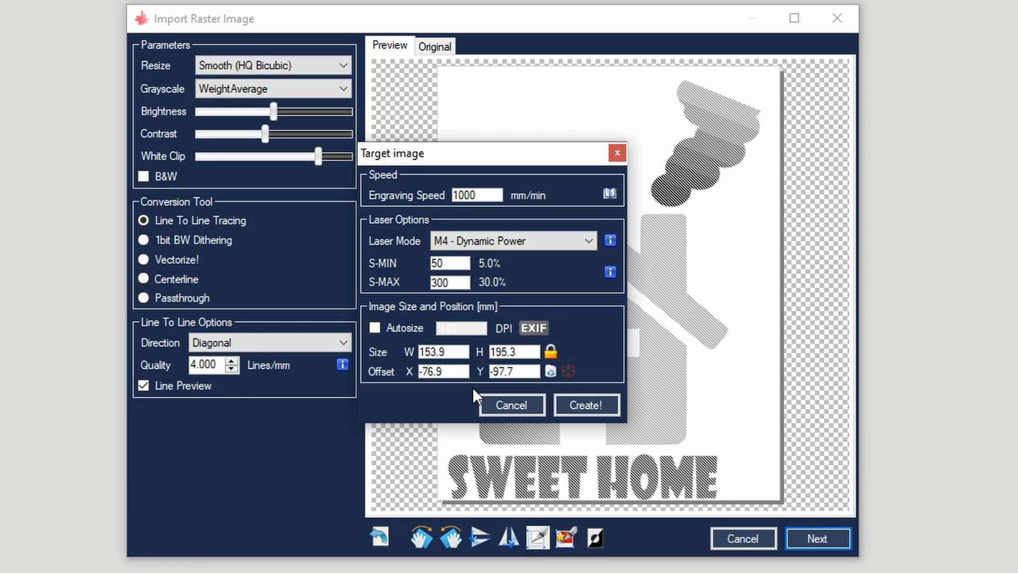
Try resetting the X and Y offsets to 0.0 and center the image on the origin again.
{"action": "left_click", "coordinate": [551, 372]}
{"action": "left_click", "coordinate": [505, 371]}
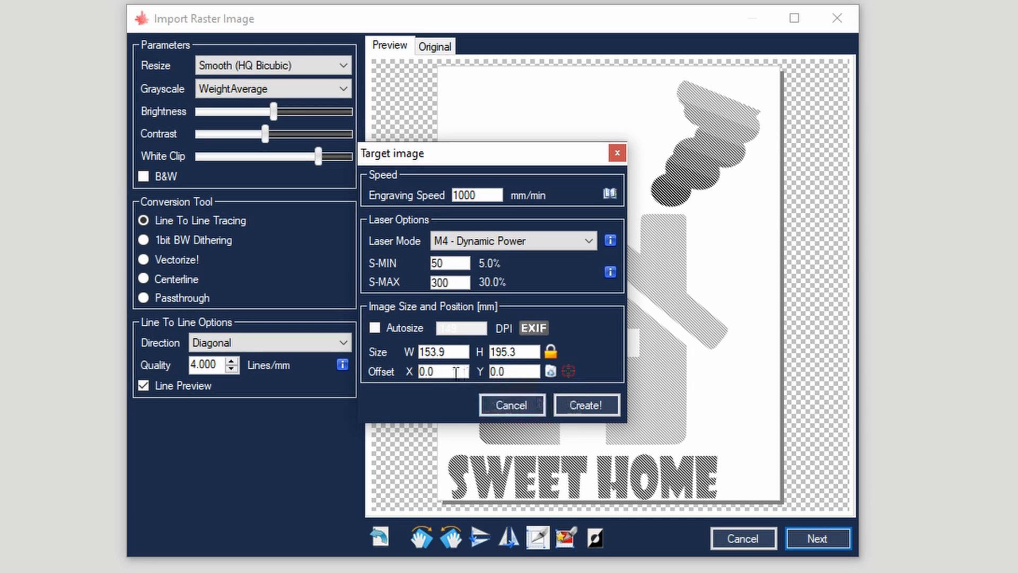
{"action": "left_click", "coordinate": [569, 371]}
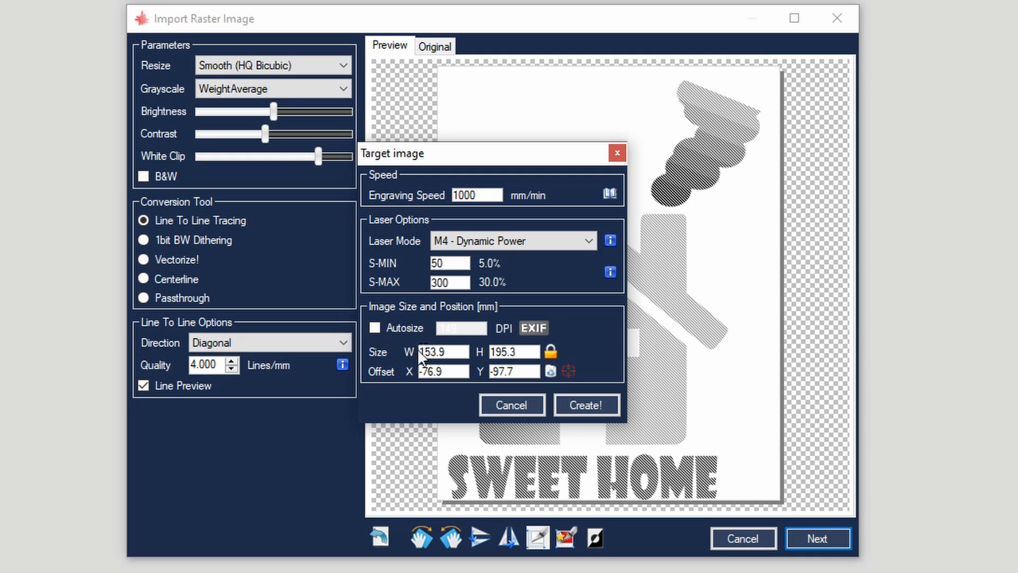
Create the engraving toolpath from the image, keeping its current size and centered offset.
{"action": "left_click_drag", "start_coordinate": [422, 354], "coordinate": [467, 353]}
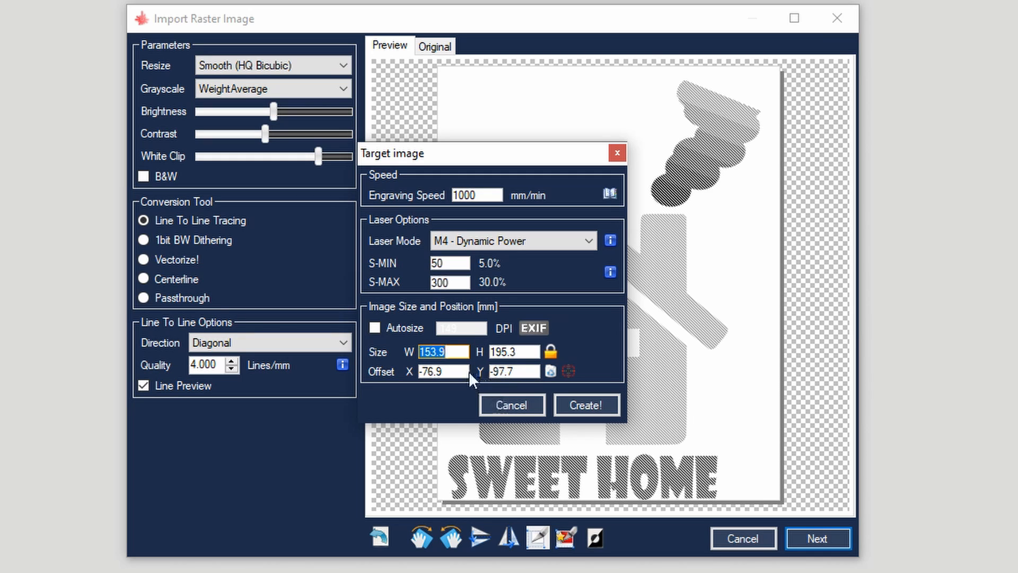
{"action": "left_click_drag", "start_coordinate": [467, 372], "coordinate": [411, 371]}
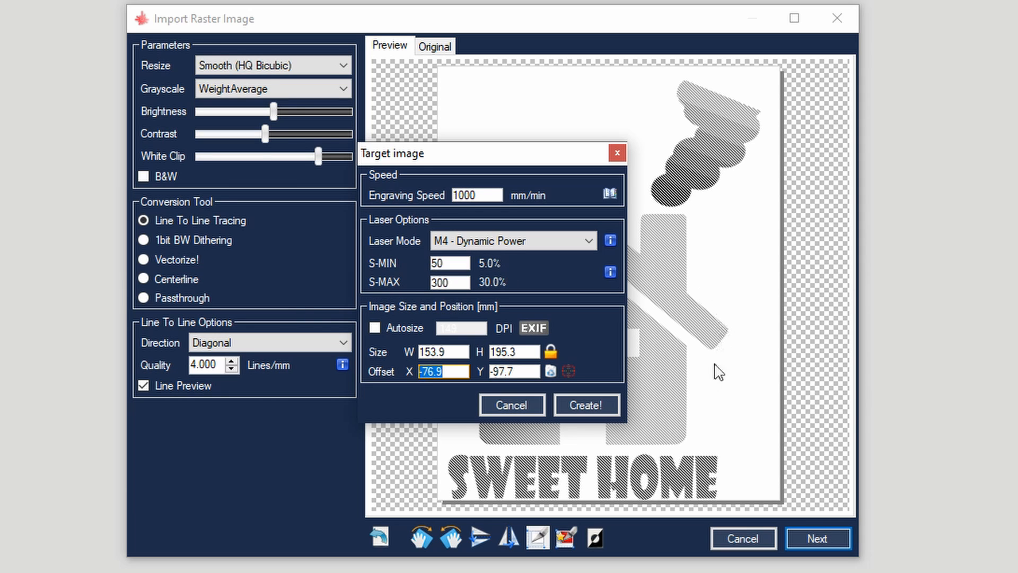
{"action": "left_click", "coordinate": [591, 405]}
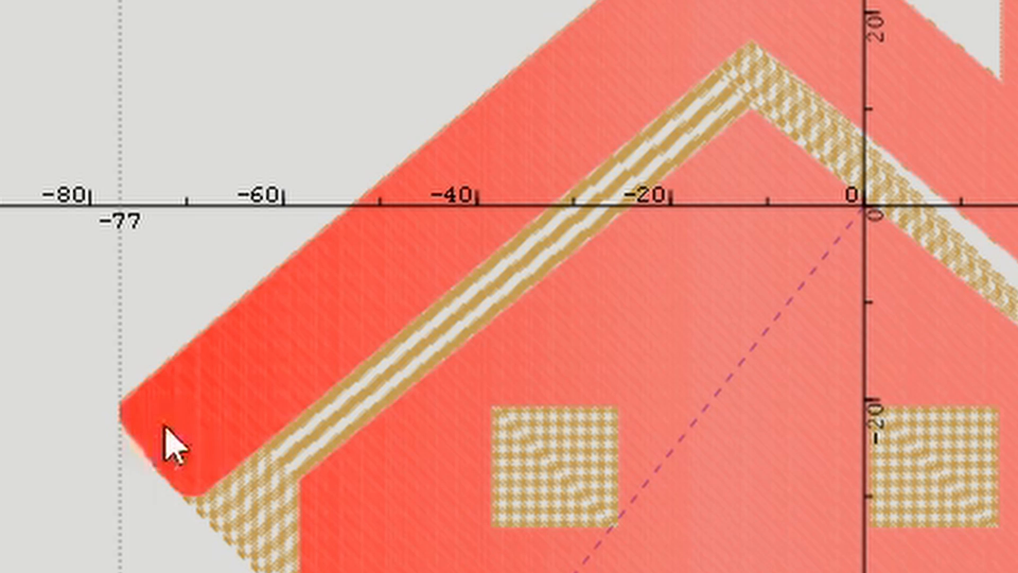
{"action": "scroll", "coordinate": [173, 443], "scroll_direction": "down", "scroll_amount": 2}
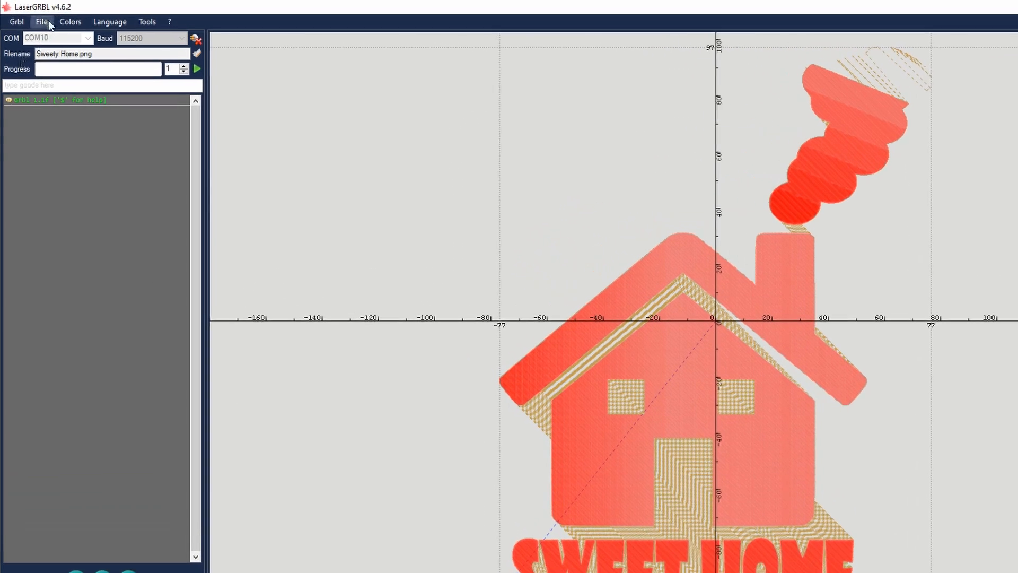
Reload the last file to reopen its raster import settings.
{"action": "left_click", "coordinate": [35, 18]}
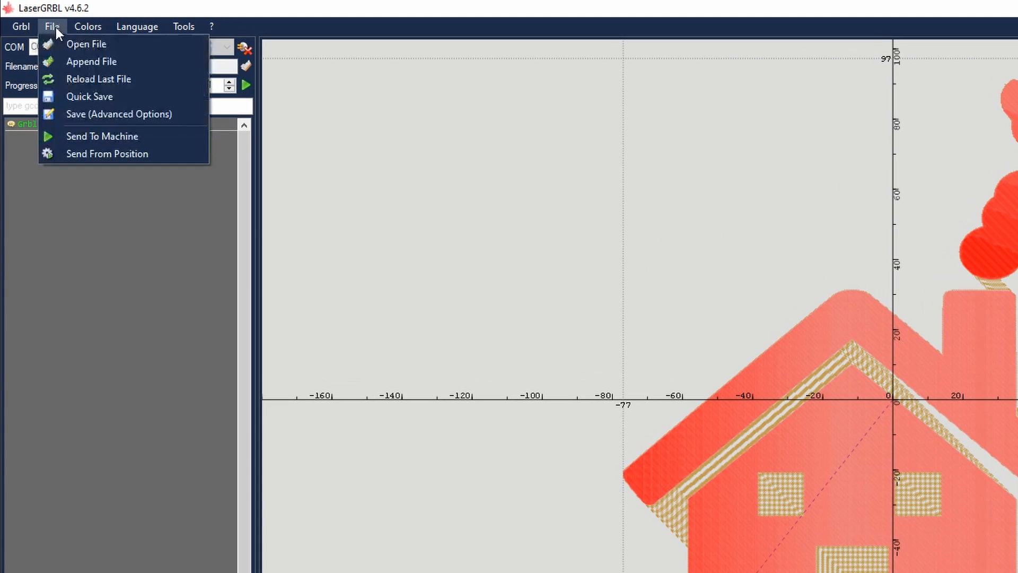
{"action": "left_click", "coordinate": [76, 79]}
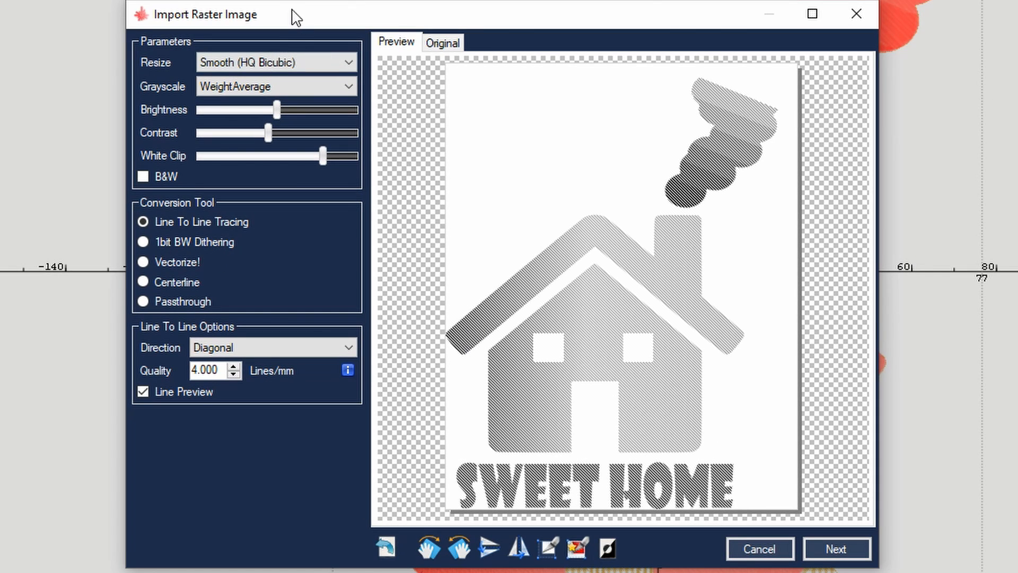
Try the 1bit BW Dithering conversion and compare its preview with the original image.
{"action": "mouse_move", "coordinate": [317, 111]}
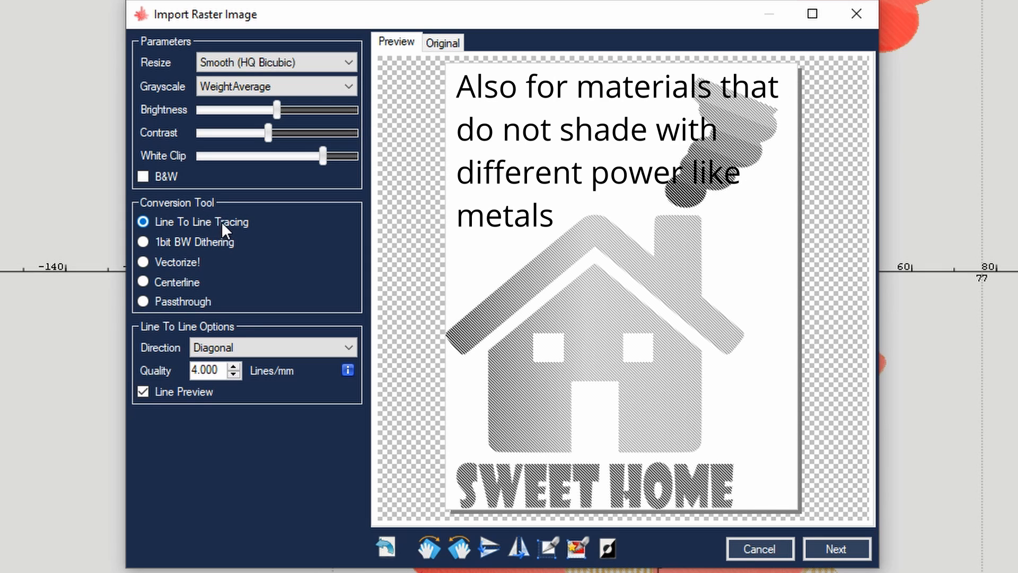
{"action": "left_click", "coordinate": [210, 243]}
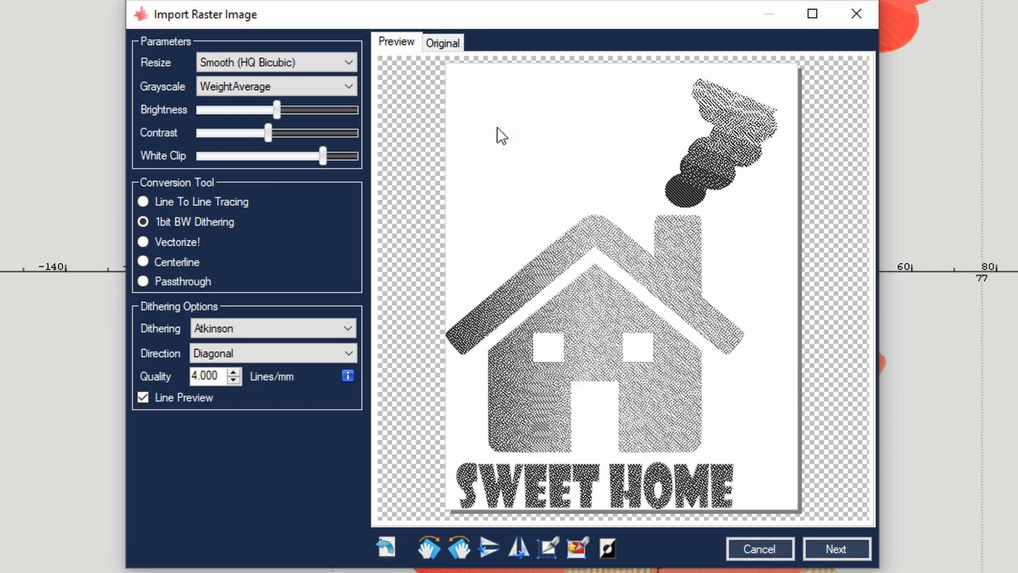
{"action": "left_click", "coordinate": [443, 43]}
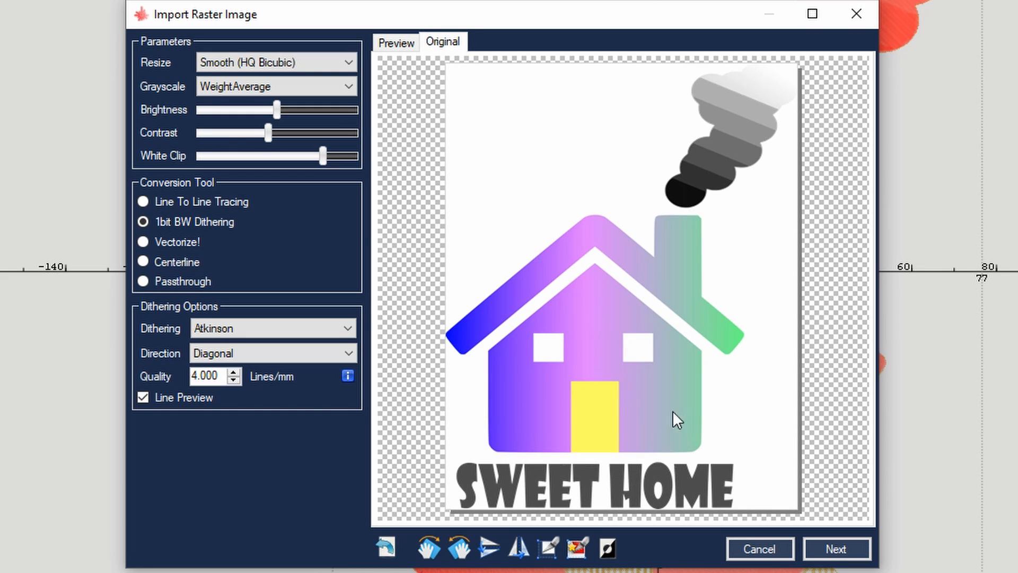
{"action": "left_click", "coordinate": [411, 44]}
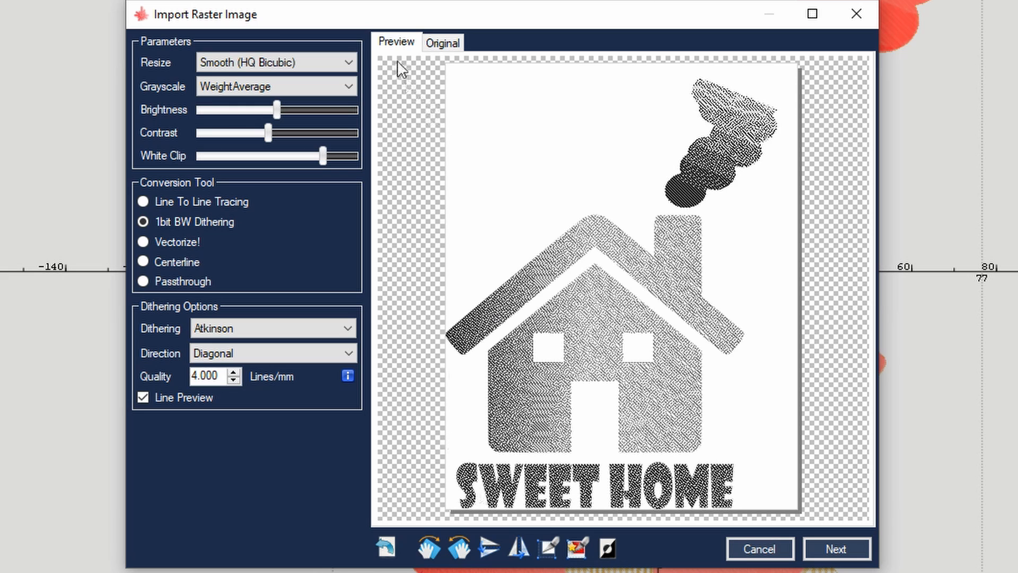
{"action": "left_click", "coordinate": [440, 43]}
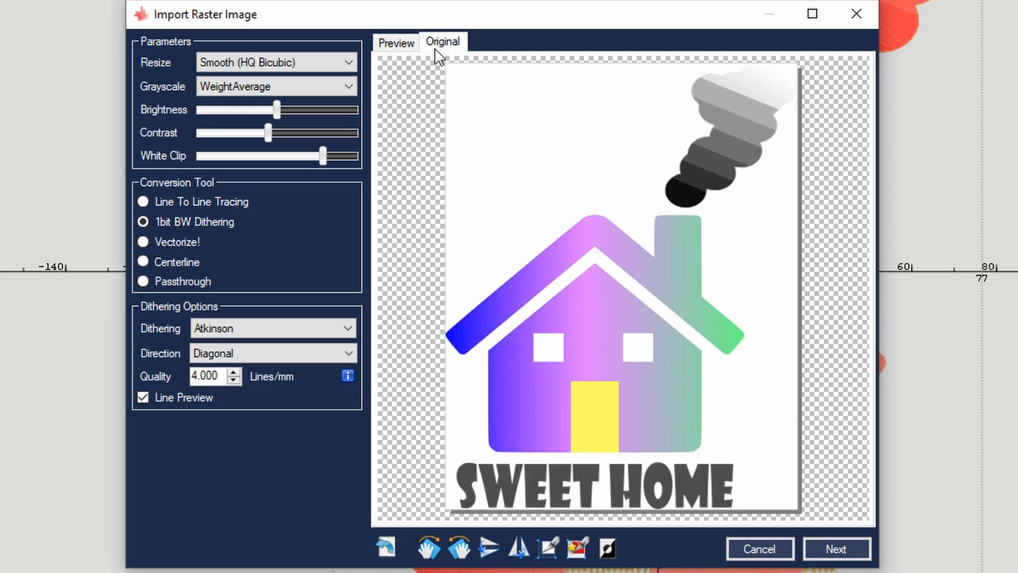
{"action": "left_click", "coordinate": [388, 43]}
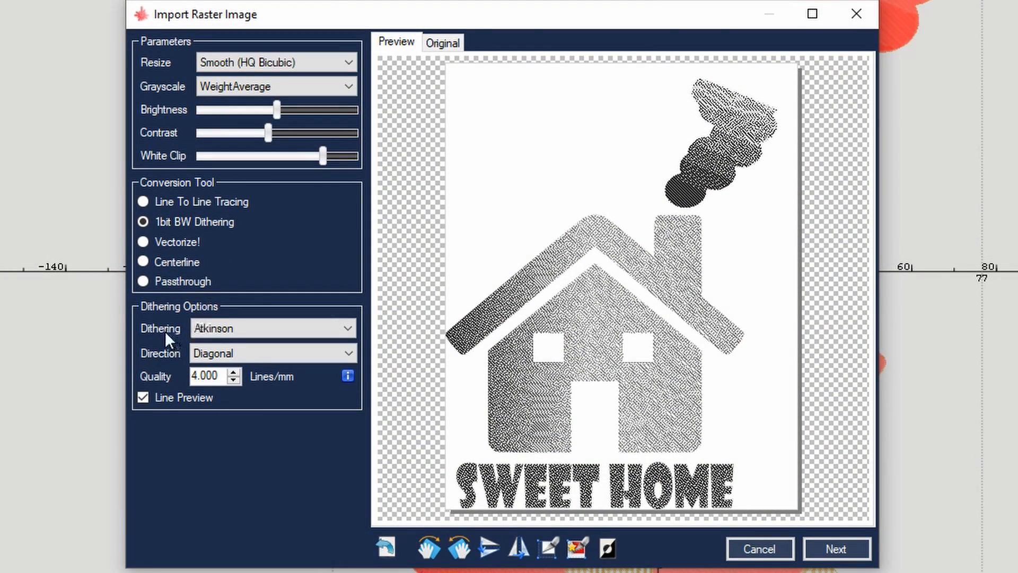
Try the Burks, Random, Stucki and Sierra3 dithering algorithms, and return to Atkinson.
{"action": "left_click", "coordinate": [249, 331]}
{"action": "left_click", "coordinate": [256, 370]}
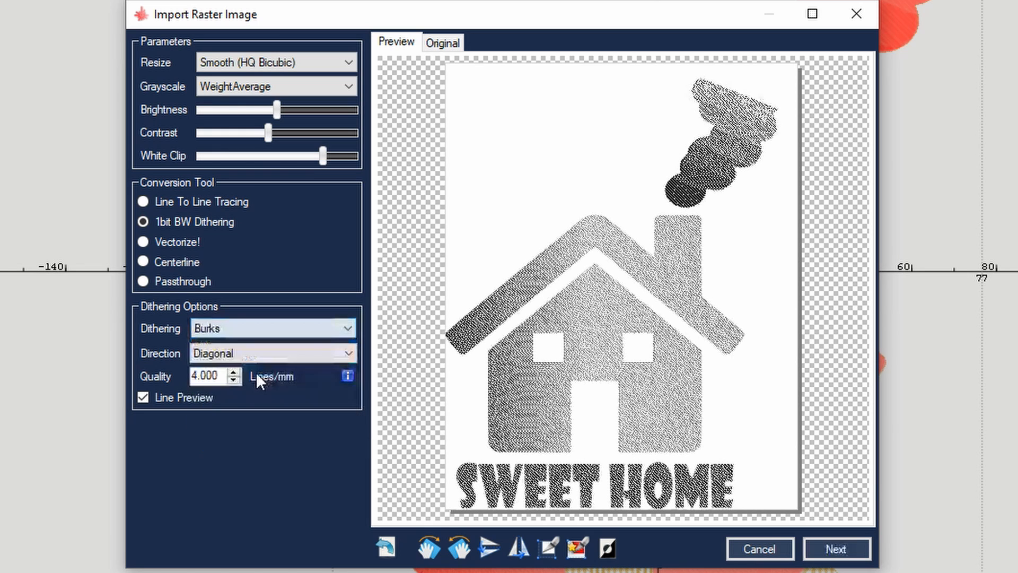
{"action": "left_click", "coordinate": [265, 339]}
{"action": "left_click", "coordinate": [238, 398]}
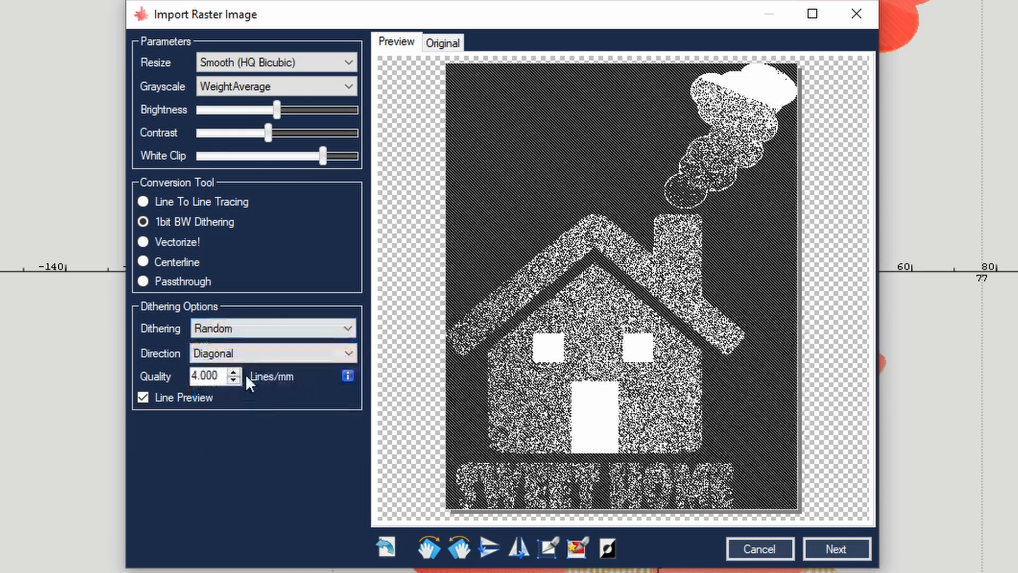
{"action": "left_click", "coordinate": [260, 328]}
{"action": "left_click", "coordinate": [230, 438]}
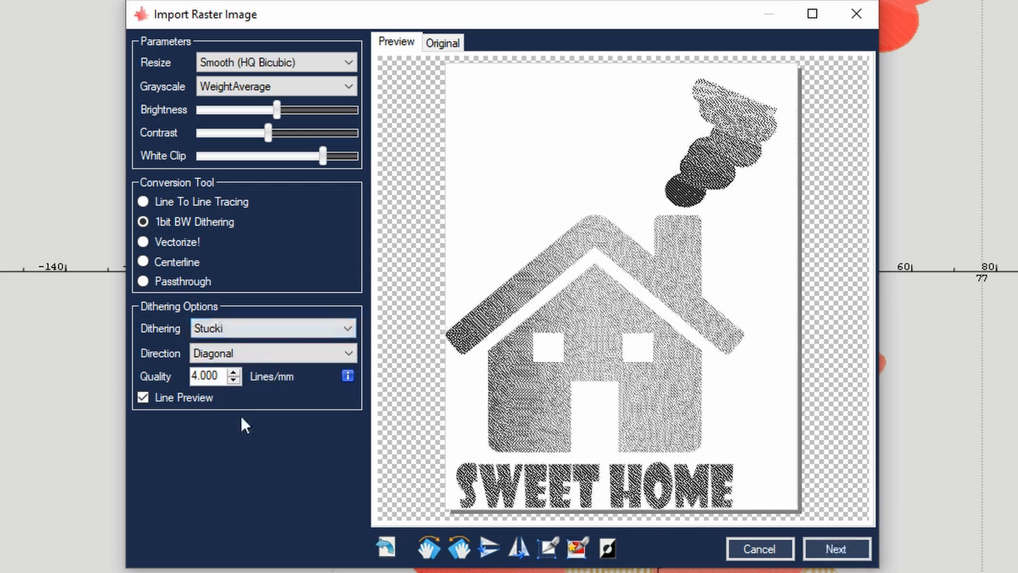
{"action": "left_click", "coordinate": [266, 328]}
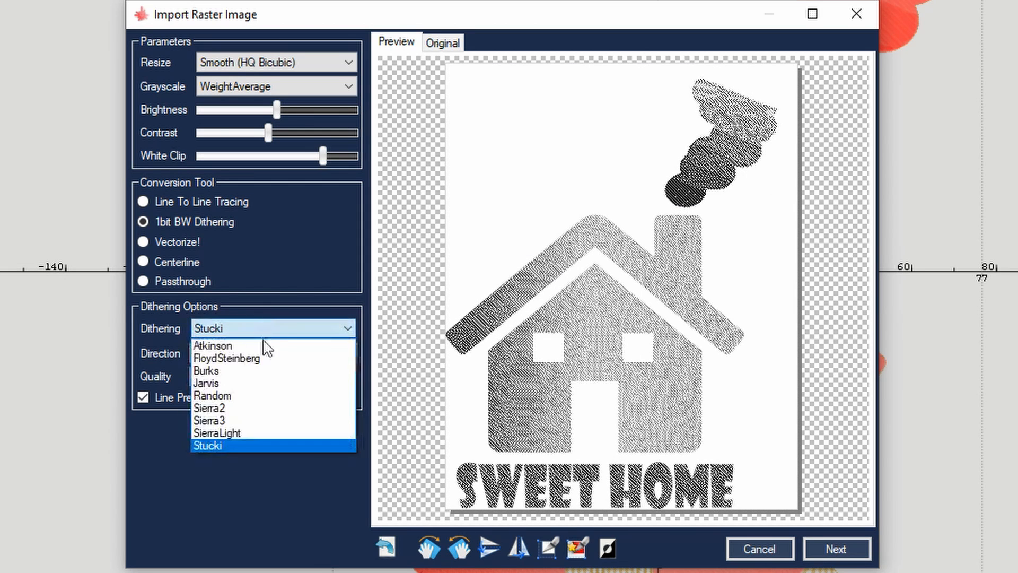
{"action": "left_click", "coordinate": [221, 412]}
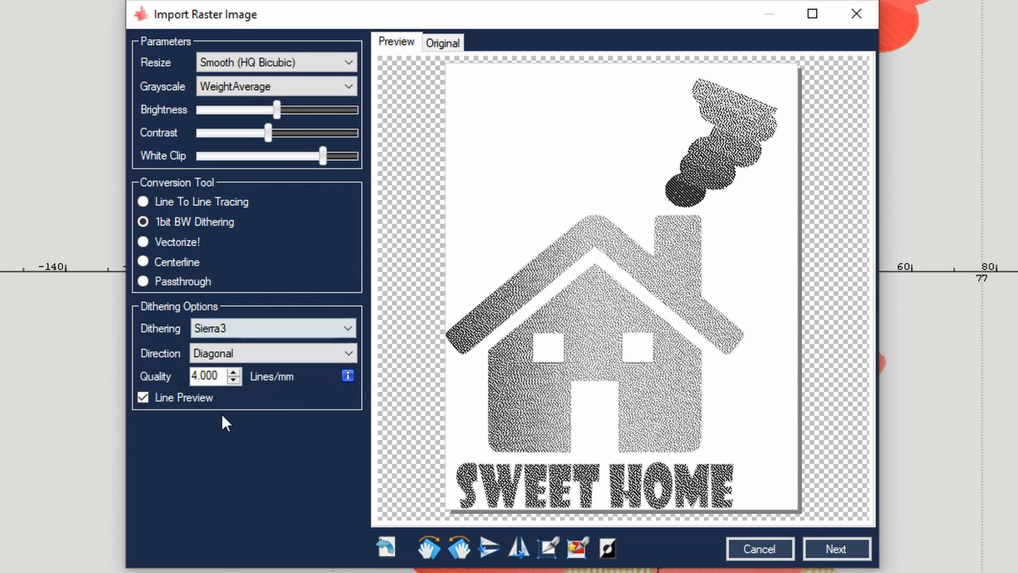
{"action": "left_click", "coordinate": [273, 331]}
{"action": "left_click", "coordinate": [270, 343]}
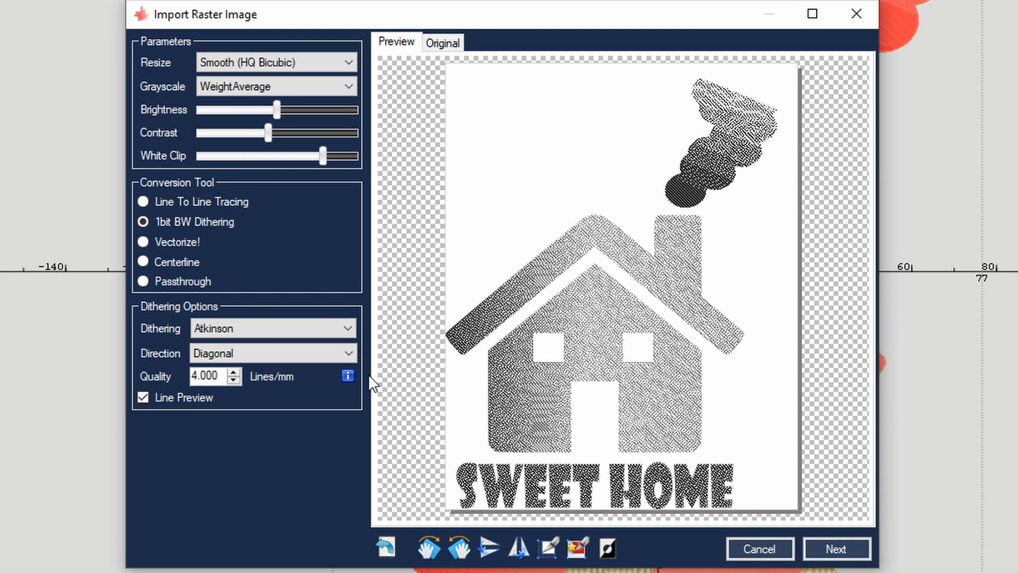
Try the Horizontal and Vertical engraving directions for the dithered image, keeping Atkinson dithering.
{"action": "left_click", "coordinate": [278, 353]}
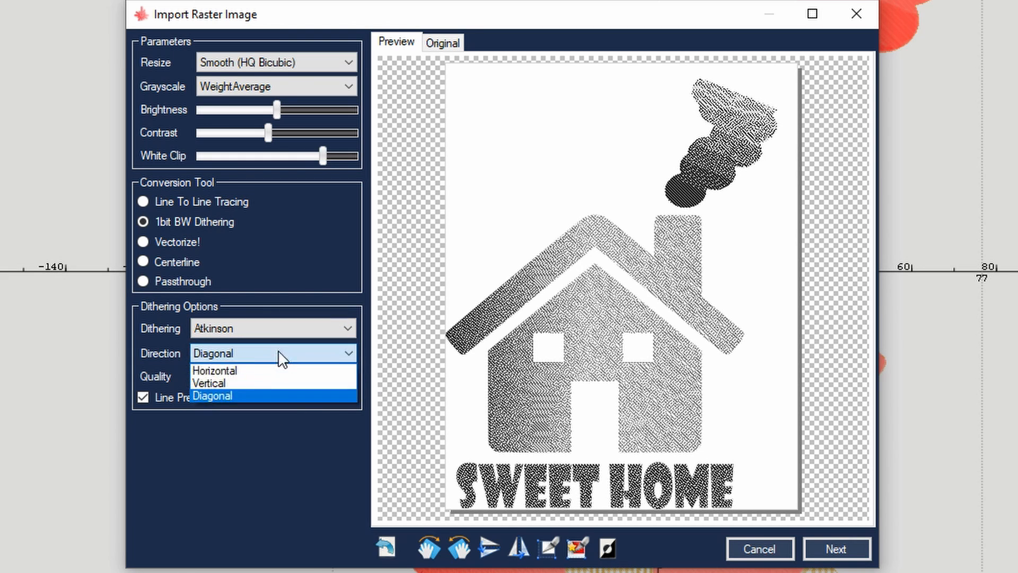
{"action": "left_click", "coordinate": [253, 373]}
{"action": "left_click", "coordinate": [281, 330]}
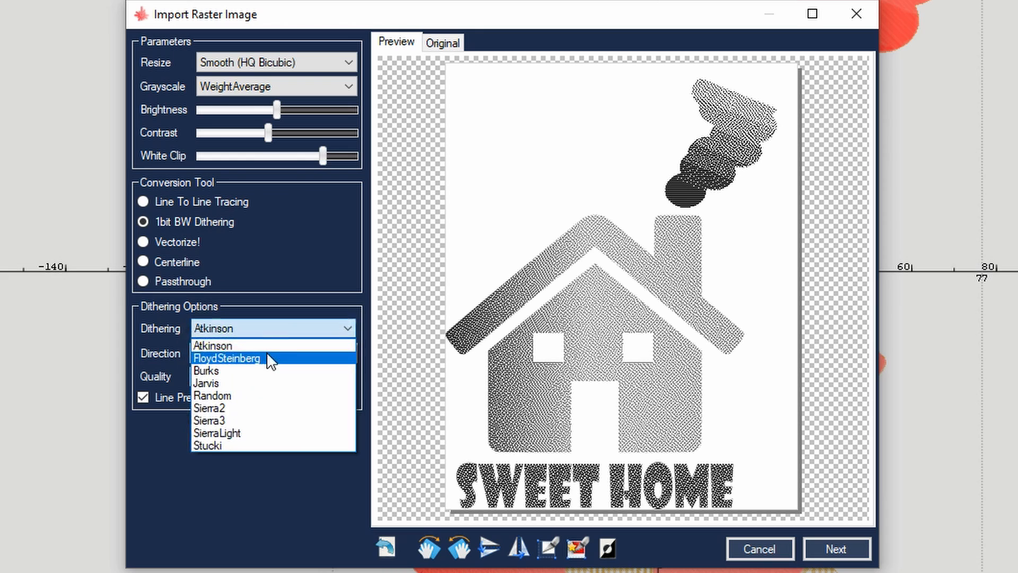
{"action": "left_click", "coordinate": [283, 345]}
{"action": "left_click", "coordinate": [267, 352]}
{"action": "left_click", "coordinate": [244, 381]}
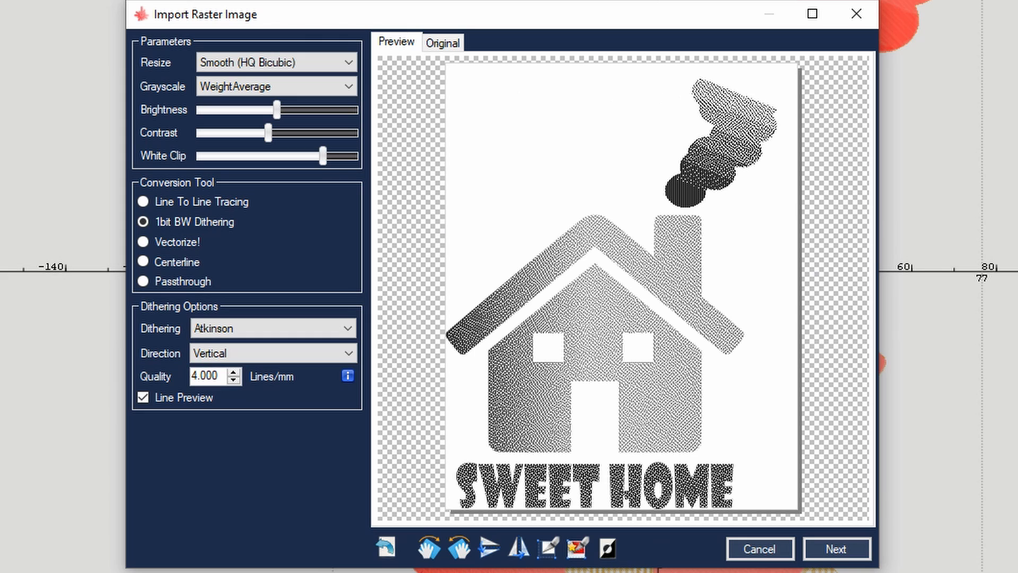
Try the Vectorize! conversion with lower brightness and contrast, White Clip at 67 and B&W enabled.
{"action": "left_click", "coordinate": [168, 249]}
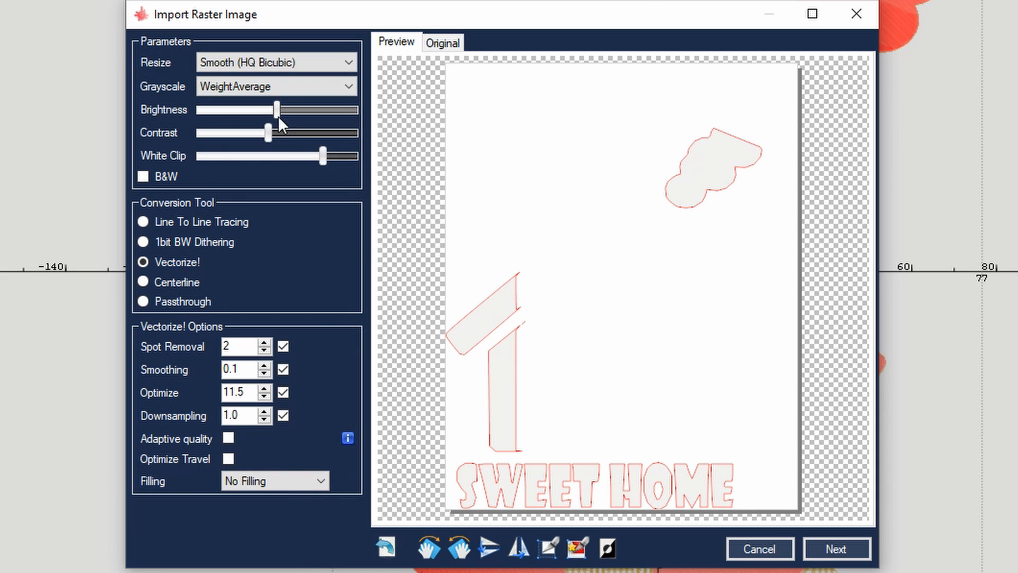
{"action": "mouse_move", "coordinate": [278, 113]}
{"action": "left_mouse_down"}
{"action": "mouse_move", "coordinate": [298, 112]}
{"action": "mouse_move", "coordinate": [230, 106]}
{"action": "mouse_move", "coordinate": [294, 134]}
{"action": "mouse_move", "coordinate": [256, 132]}
{"action": "left_mouse_up"}
{"action": "mouse_move", "coordinate": [325, 158]}
{"action": "left_mouse_down"}
{"action": "mouse_move", "coordinate": [265, 162]}
{"action": "mouse_move", "coordinate": [302, 157]}
{"action": "left_mouse_up"}
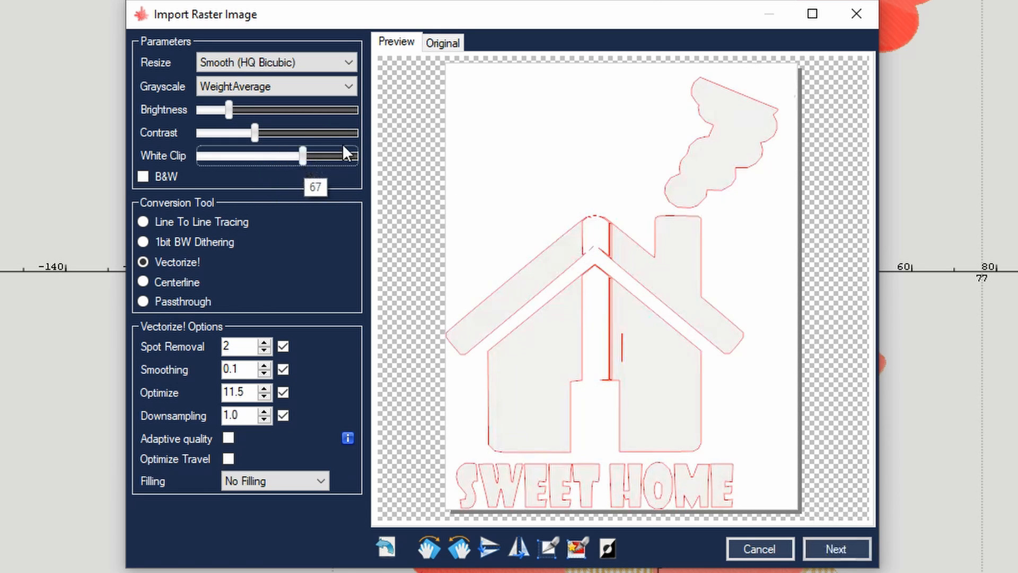
{"action": "left_click", "coordinate": [142, 179]}
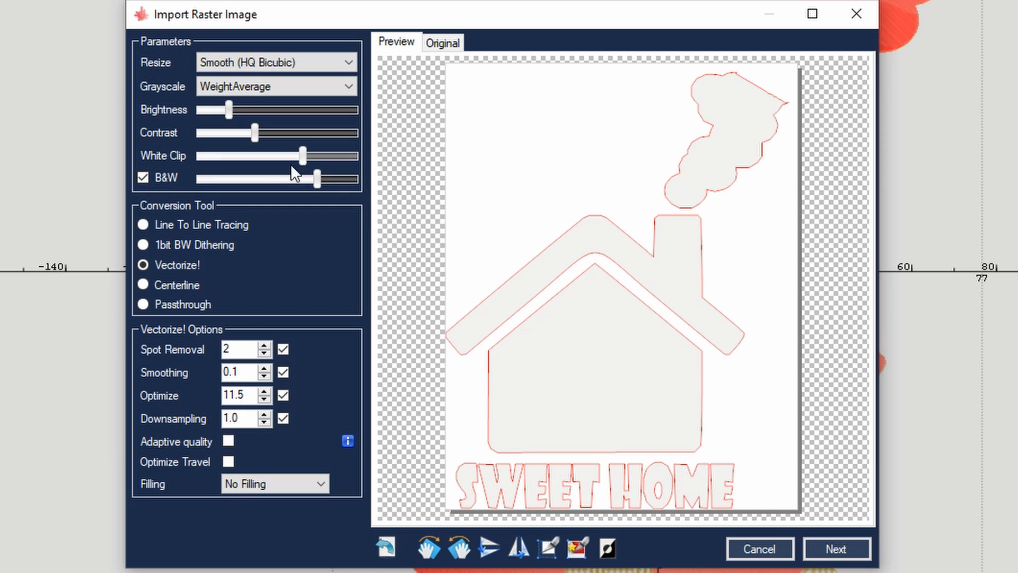
Try a lower B&W threshold, White Clip at 100 and higher brightness and contrast, and cancel the raster import.
{"action": "mouse_move", "coordinate": [315, 178]}
{"action": "left_mouse_down"}
{"action": "mouse_move", "coordinate": [274, 176]}
{"action": "mouse_move", "coordinate": [307, 152]}
{"action": "mouse_move", "coordinate": [201, 155]}
{"action": "mouse_move", "coordinate": [402, 151]}
{"action": "left_mouse_up"}
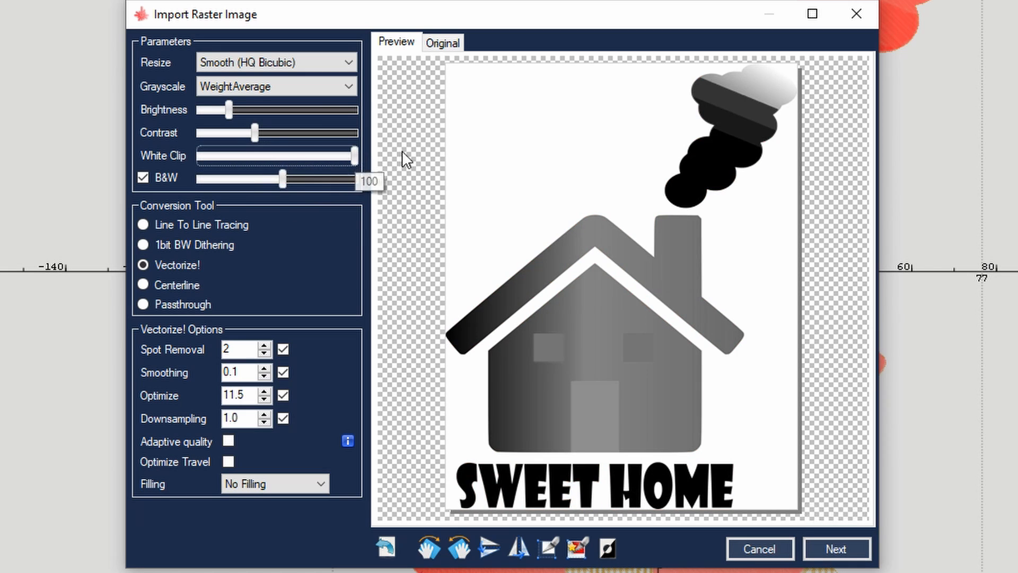
{"action": "left_click_drag", "start_coordinate": [229, 106], "coordinate": [263, 107]}
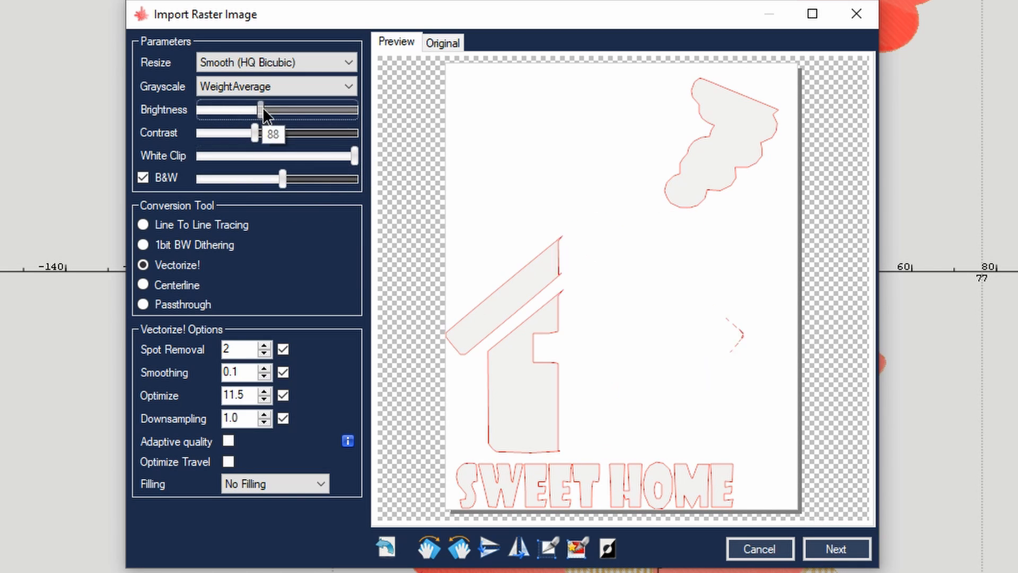
{"action": "left_click", "coordinate": [297, 134]}
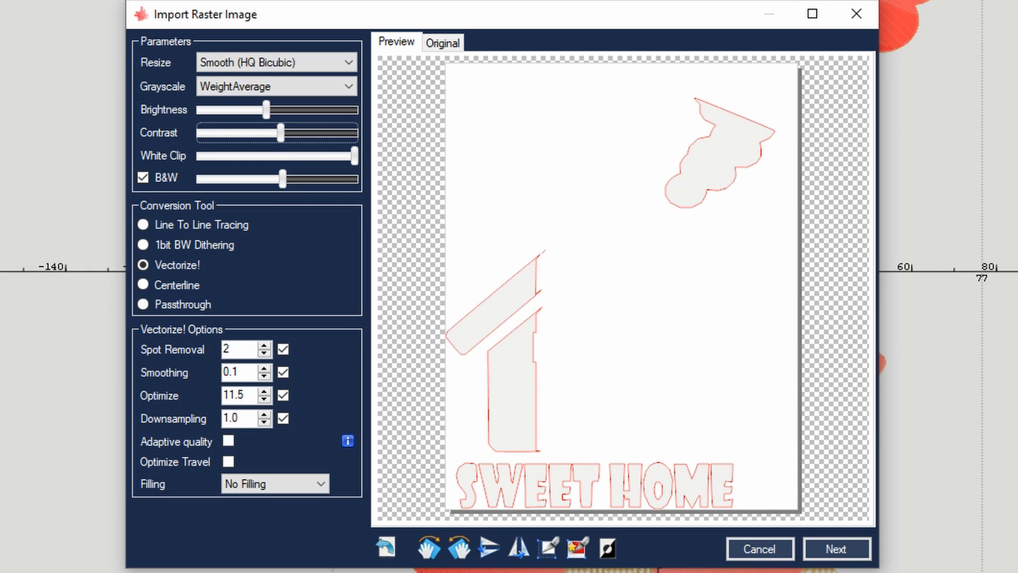
{"action": "left_click", "coordinate": [777, 549]}
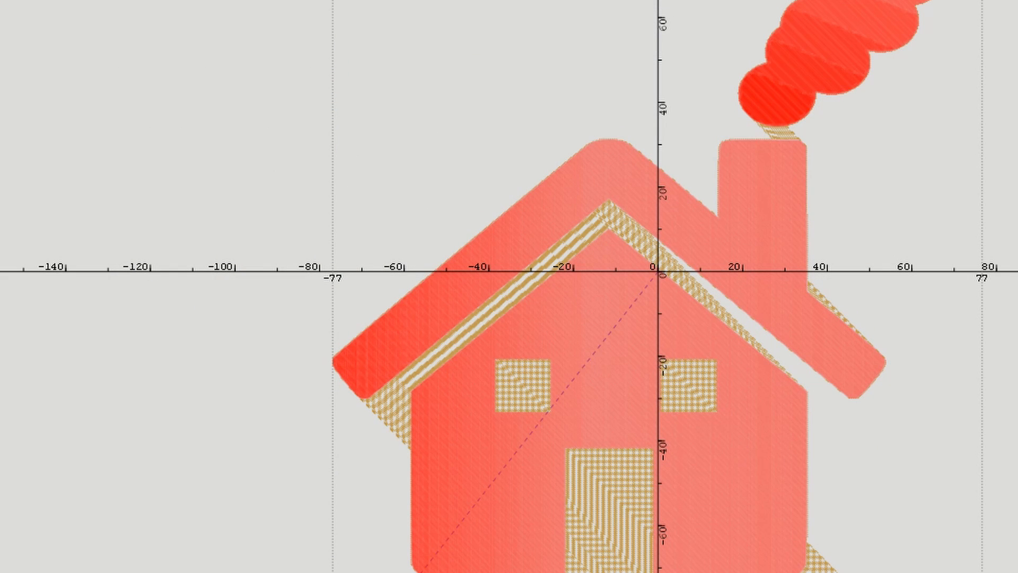
Open the photo 20211226_201415.jpg for raster import and view its original colours.
{"action": "key", "text": "ctrl+o"}
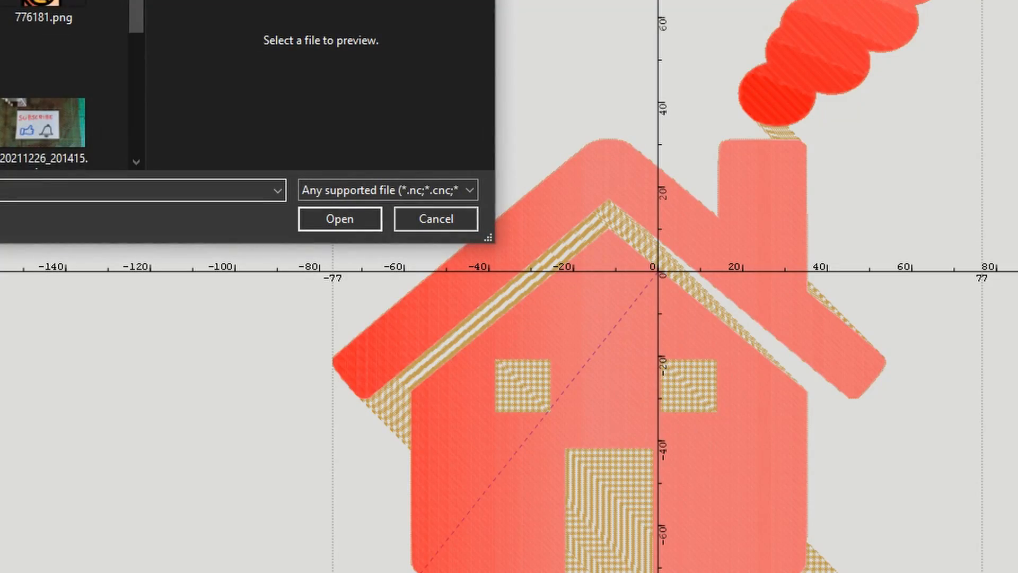
{"action": "left_click", "coordinate": [35, 107]}
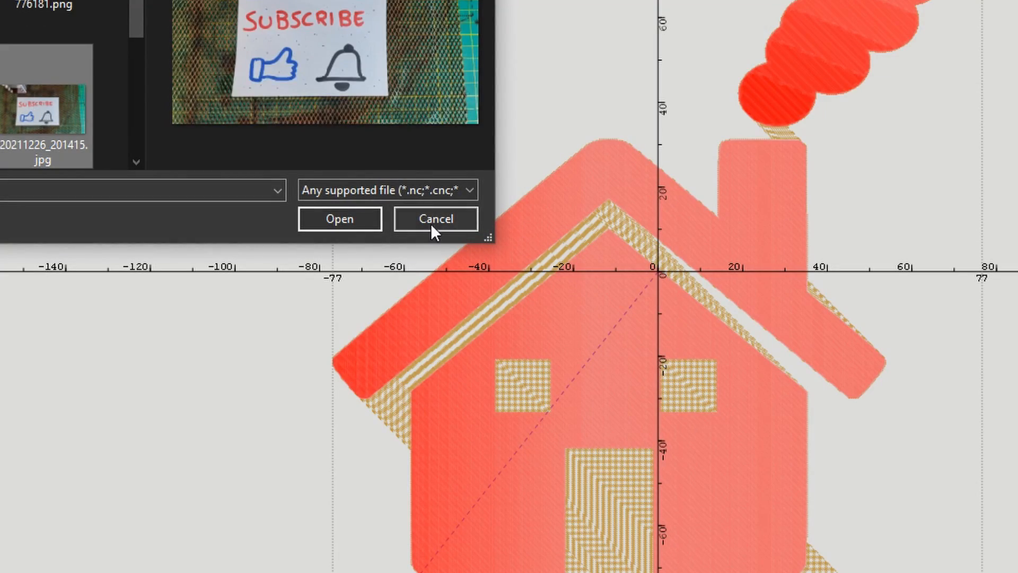
{"action": "left_click", "coordinate": [349, 221]}
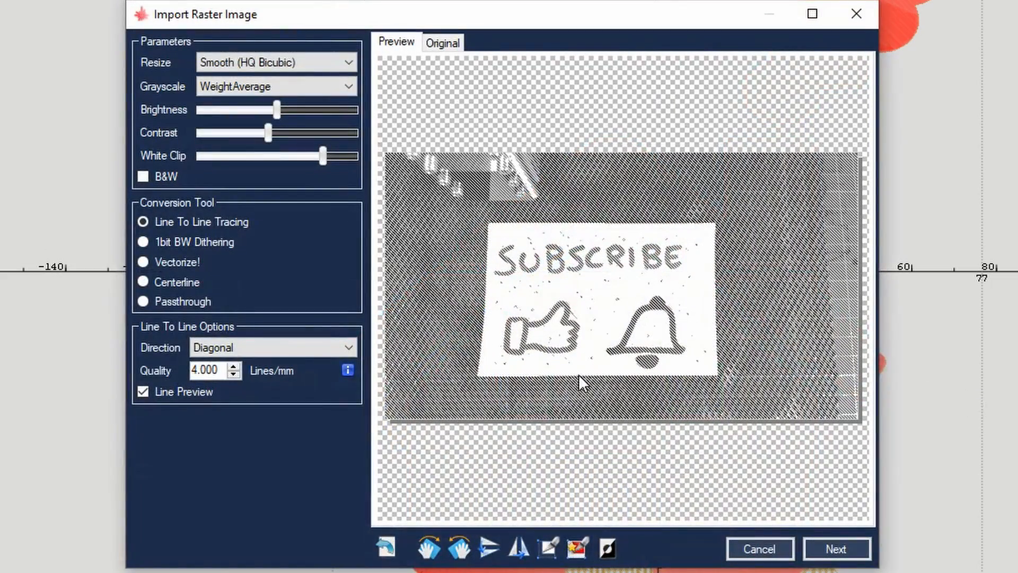
{"action": "left_click", "coordinate": [442, 39]}
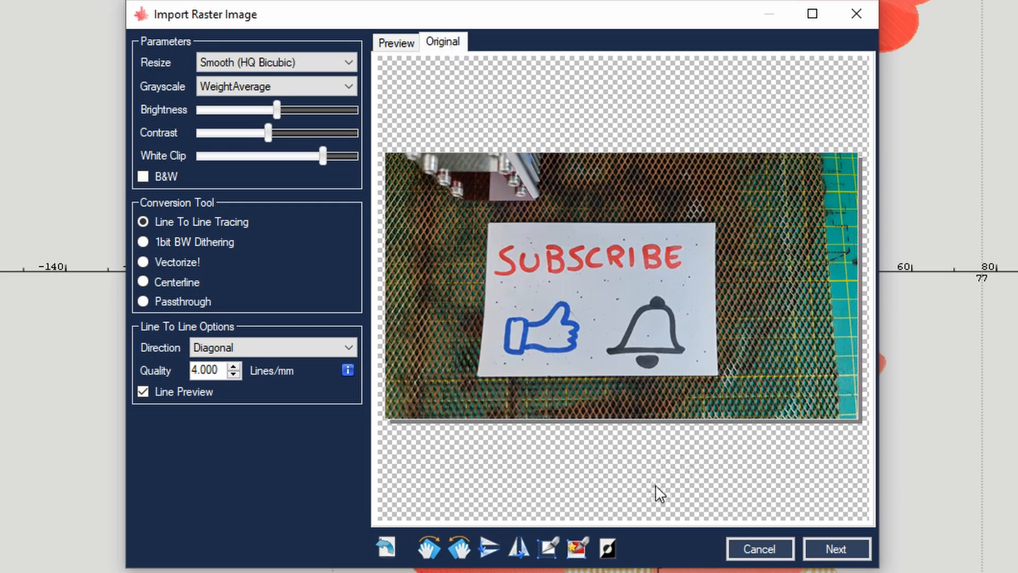